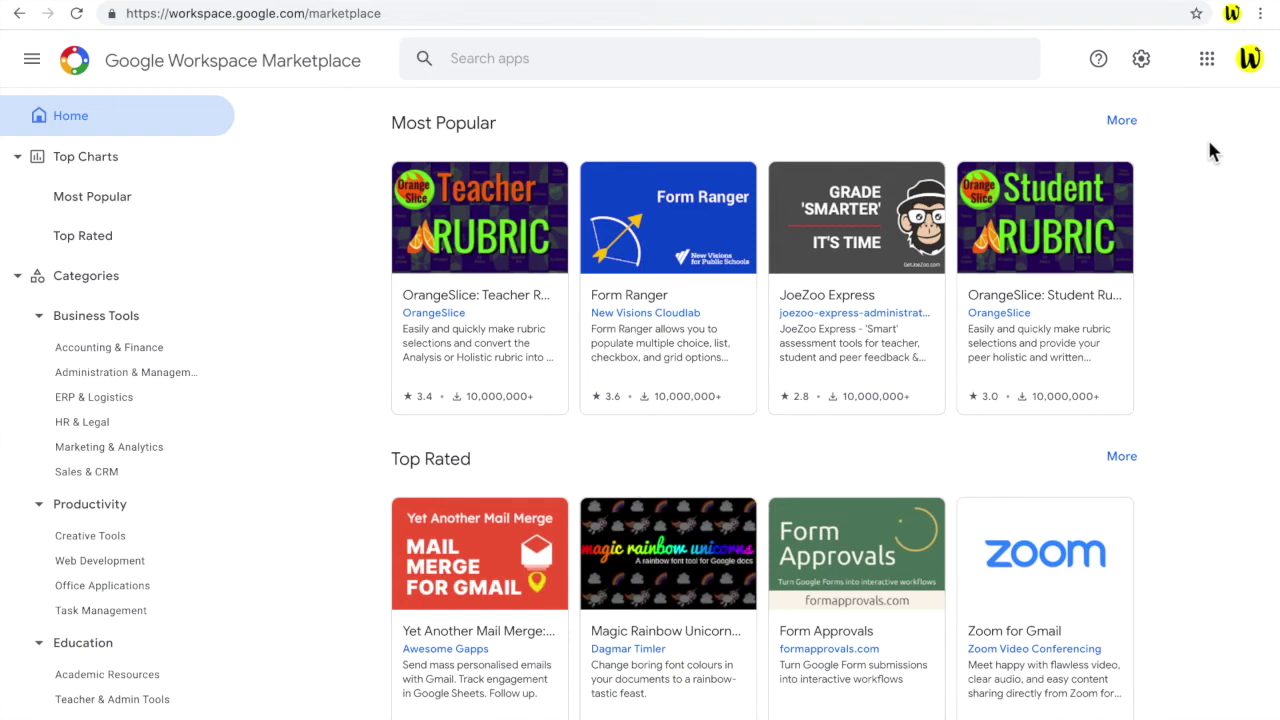
Scroll the Marketplace home page past the Drive, Gmail, Calendar, Docs and Sheets rows to Works with Slides.
{"action": "scroll", "coordinate": [1208, 150], "scroll_direction": "down", "scroll_amount": 1}
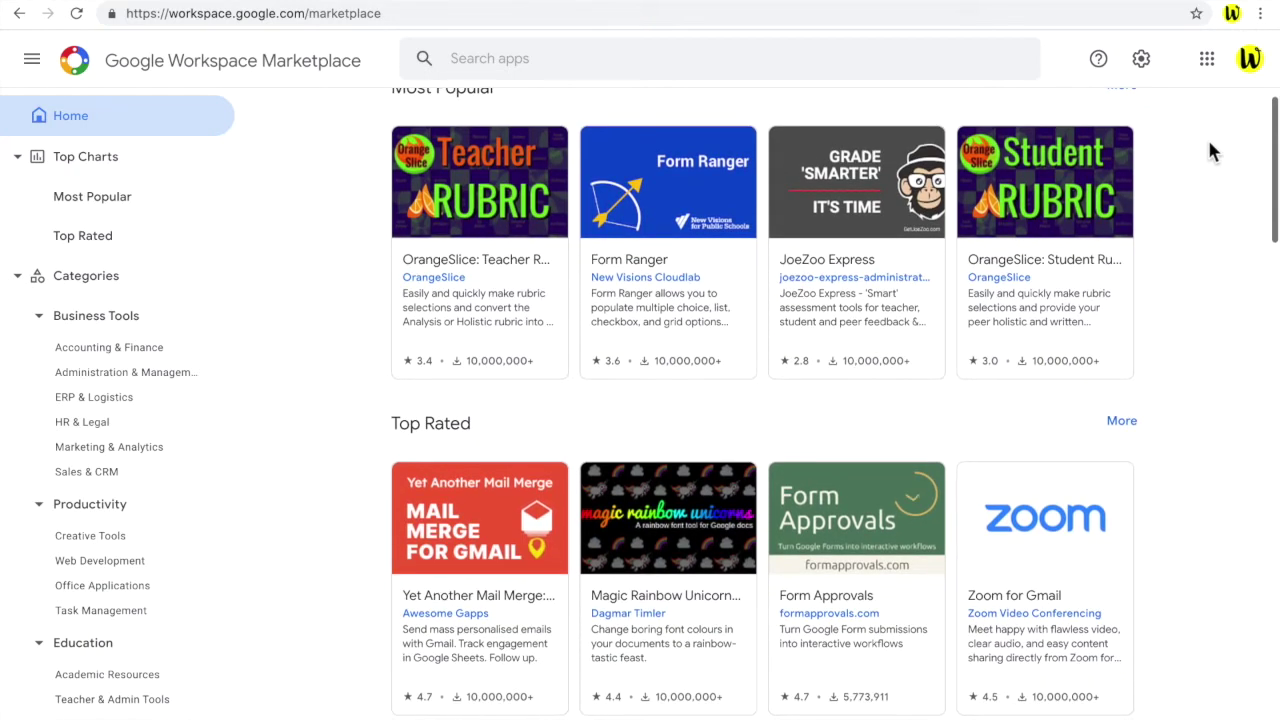
{"action": "scroll", "coordinate": [1208, 150], "scroll_direction": "down", "scroll_amount": 1}
{"action": "scroll", "coordinate": [1208, 150], "scroll_direction": "down", "scroll_amount": 1}
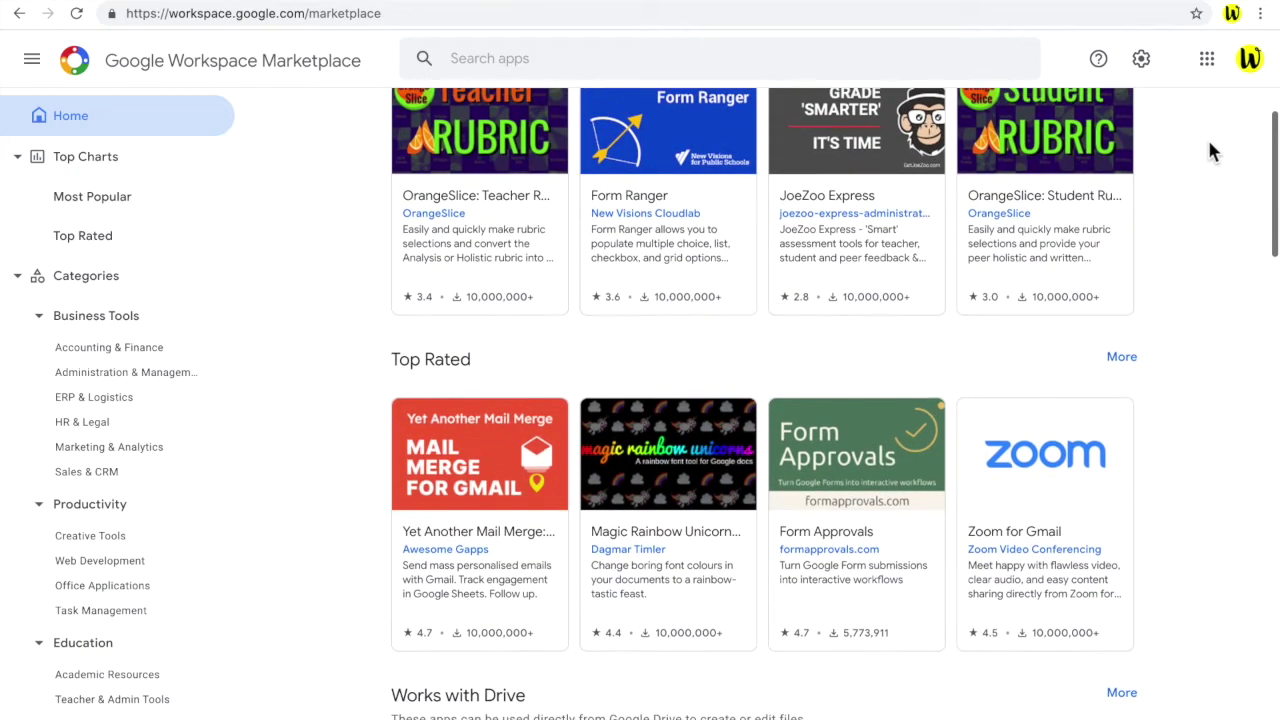
{"action": "scroll", "coordinate": [1208, 150], "scroll_direction": "down", "scroll_amount": 1}
{"action": "scroll", "coordinate": [1210, 150], "scroll_direction": "down", "scroll_amount": 1}
{"action": "scroll", "coordinate": [1210, 150], "scroll_direction": "down", "scroll_amount": 1}
{"action": "scroll", "coordinate": [1210, 150], "scroll_direction": "down", "scroll_amount": 1}
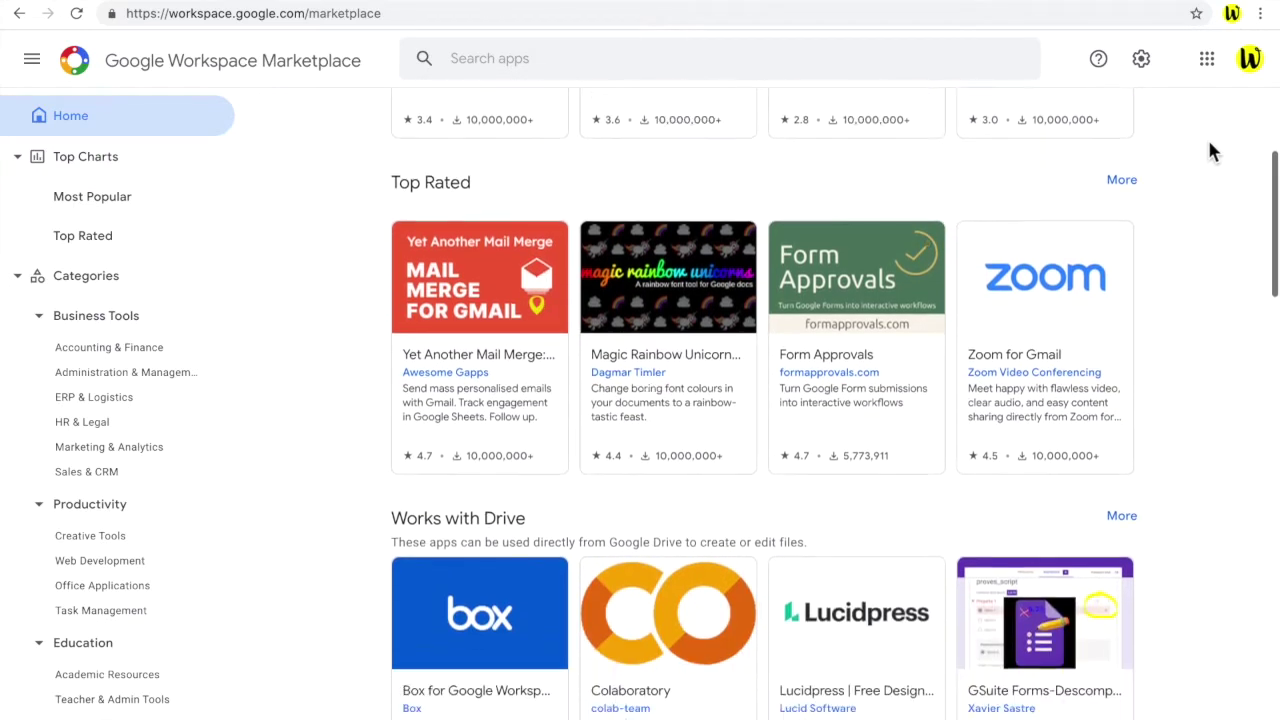
{"action": "scroll", "coordinate": [1210, 150], "scroll_direction": "down", "scroll_amount": 1}
{"action": "scroll", "coordinate": [1210, 150], "scroll_direction": "down", "scroll_amount": 1}
{"action": "scroll", "coordinate": [1210, 150], "scroll_direction": "down", "scroll_amount": 1}
{"action": "scroll", "coordinate": [1210, 150], "scroll_direction": "down", "scroll_amount": 1}
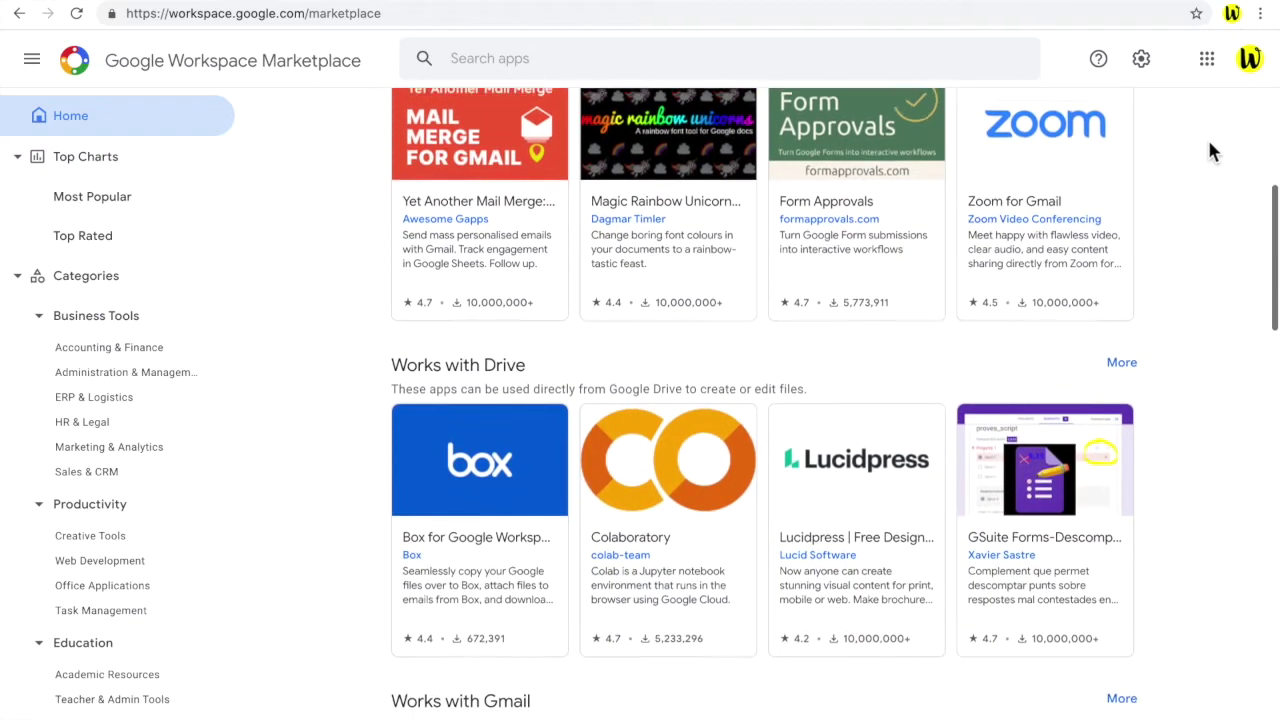
{"action": "scroll", "coordinate": [1210, 150], "scroll_direction": "down", "scroll_amount": 1}
{"action": "scroll", "coordinate": [1210, 150], "scroll_direction": "down", "scroll_amount": 1}
{"action": "scroll", "coordinate": [1210, 150], "scroll_direction": "down", "scroll_amount": 1}
{"action": "scroll", "coordinate": [1210, 150], "scroll_direction": "down", "scroll_amount": 1}
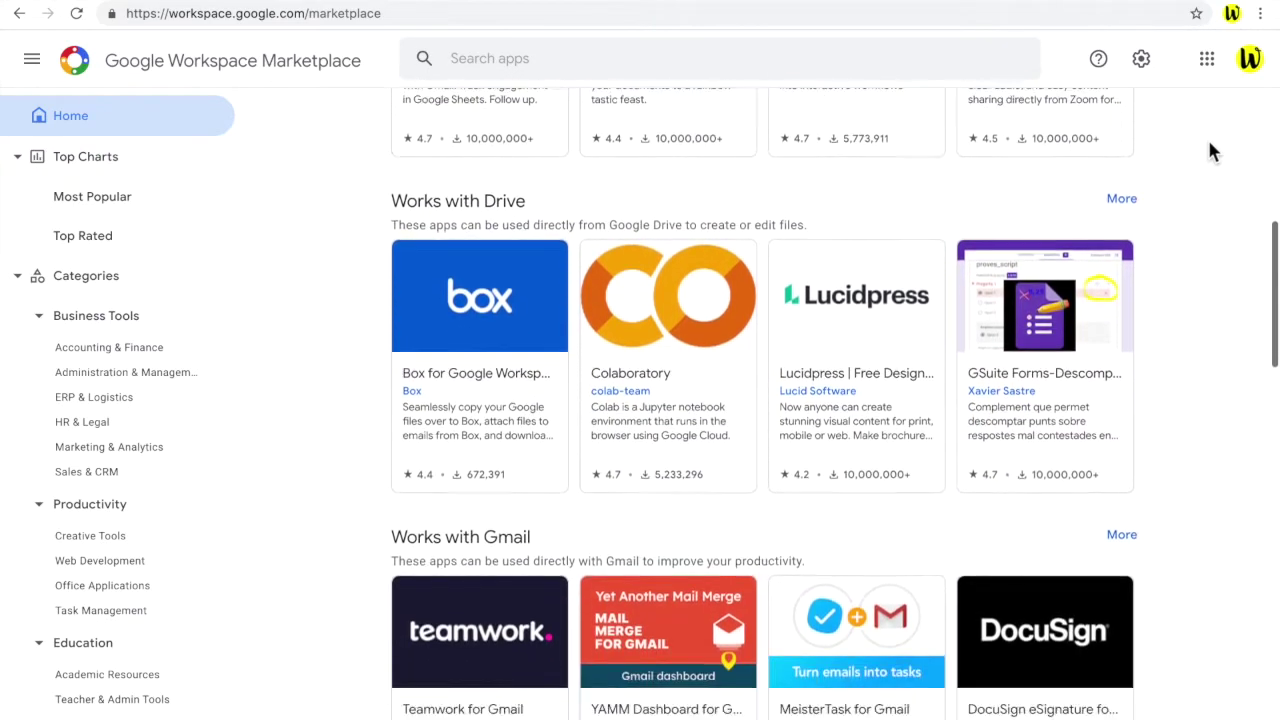
{"action": "scroll", "coordinate": [1210, 150], "scroll_direction": "down", "scroll_amount": 1}
{"action": "scroll", "coordinate": [1210, 150], "scroll_direction": "down", "scroll_amount": 1}
{"action": "scroll", "coordinate": [1210, 150], "scroll_direction": "down", "scroll_amount": 1}
{"action": "scroll", "coordinate": [1210, 150], "scroll_direction": "down", "scroll_amount": 1}
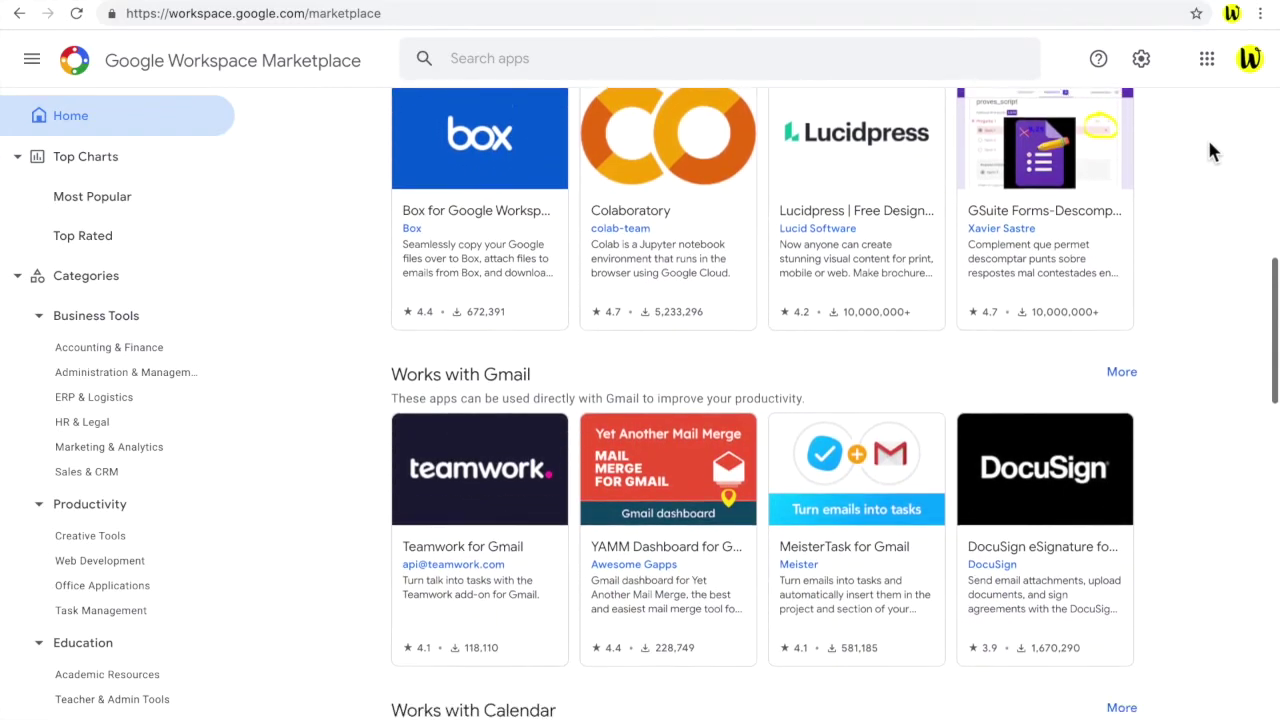
{"action": "scroll", "coordinate": [1210, 150], "scroll_direction": "down", "scroll_amount": 1}
{"action": "scroll", "coordinate": [1210, 150], "scroll_direction": "down", "scroll_amount": 1}
{"action": "scroll", "coordinate": [1210, 150], "scroll_direction": "down", "scroll_amount": 1}
{"action": "scroll", "coordinate": [1210, 150], "scroll_direction": "down", "scroll_amount": 1}
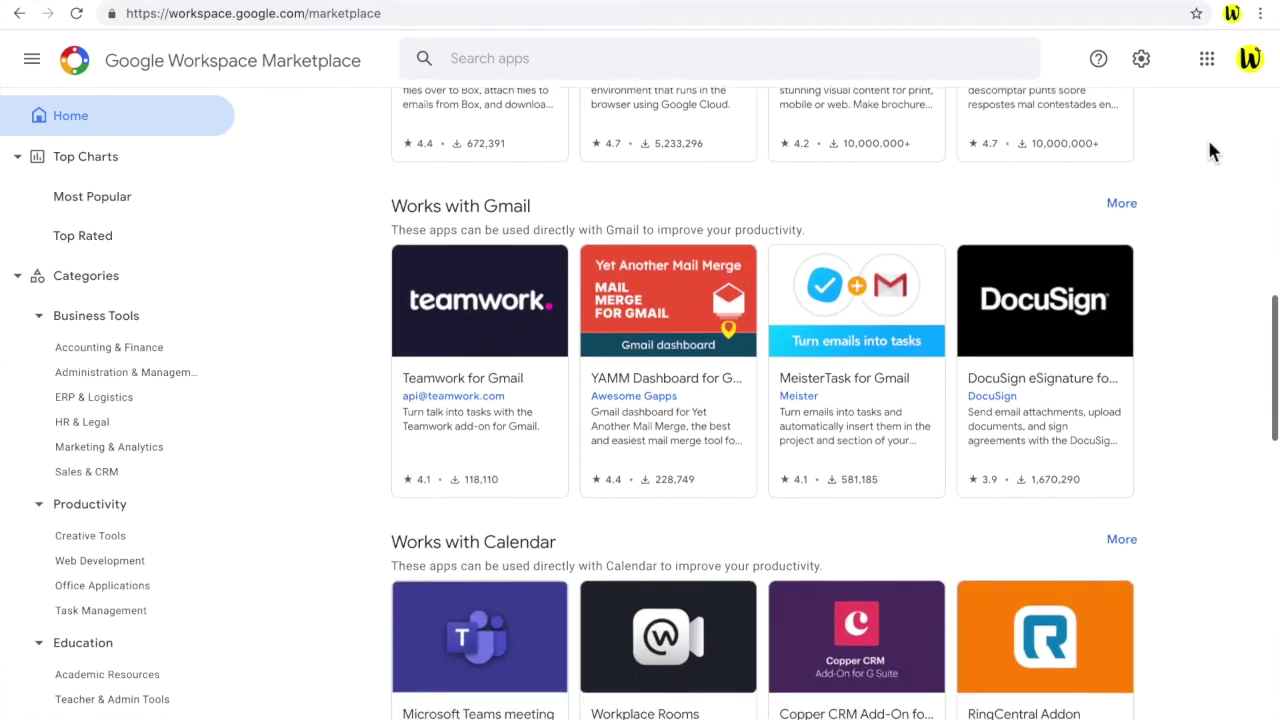
{"action": "scroll", "coordinate": [1210, 150], "scroll_direction": "down", "scroll_amount": 1}
{"action": "scroll", "coordinate": [1209, 151], "scroll_direction": "down", "scroll_amount": 1}
{"action": "scroll", "coordinate": [1209, 151], "scroll_direction": "down", "scroll_amount": 1}
{"action": "scroll", "coordinate": [1209, 151], "scroll_direction": "down", "scroll_amount": 1}
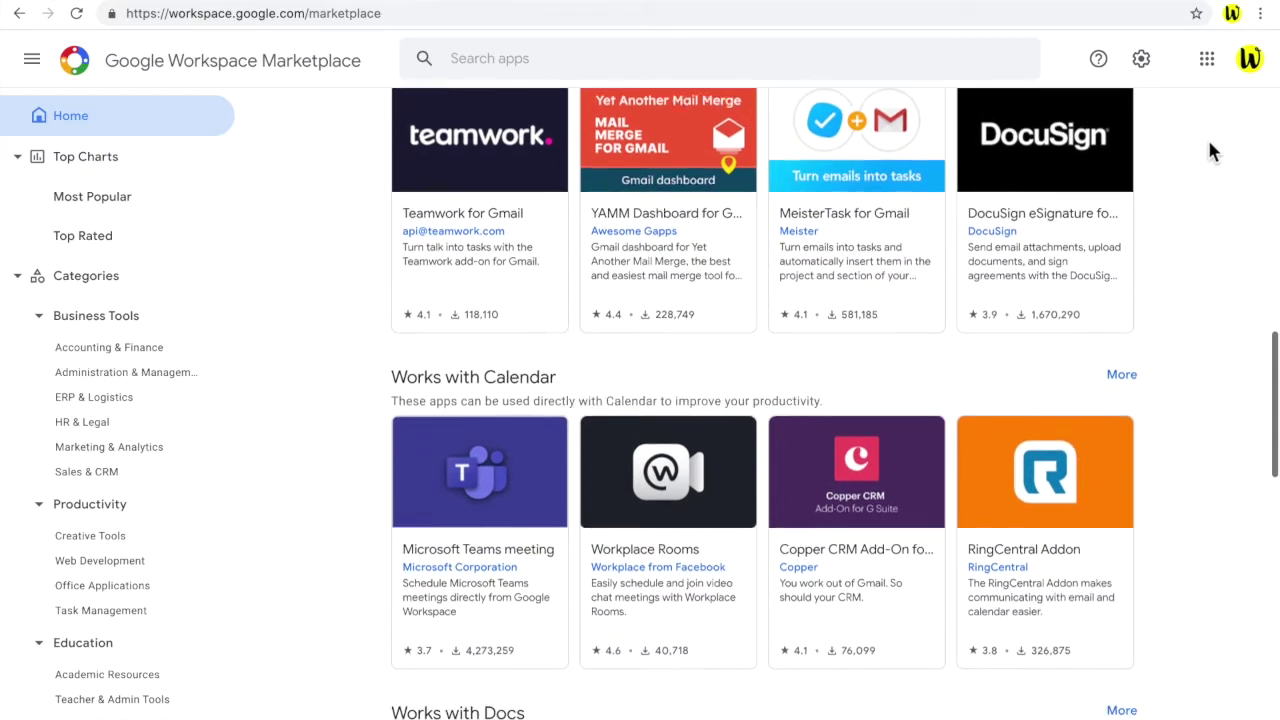
{"action": "scroll", "coordinate": [1209, 151], "scroll_direction": "down", "scroll_amount": 1}
{"action": "scroll", "coordinate": [1209, 151], "scroll_direction": "down", "scroll_amount": 1}
{"action": "scroll", "coordinate": [1209, 151], "scroll_direction": "down", "scroll_amount": 1}
{"action": "scroll", "coordinate": [1209, 151], "scroll_direction": "down", "scroll_amount": 1}
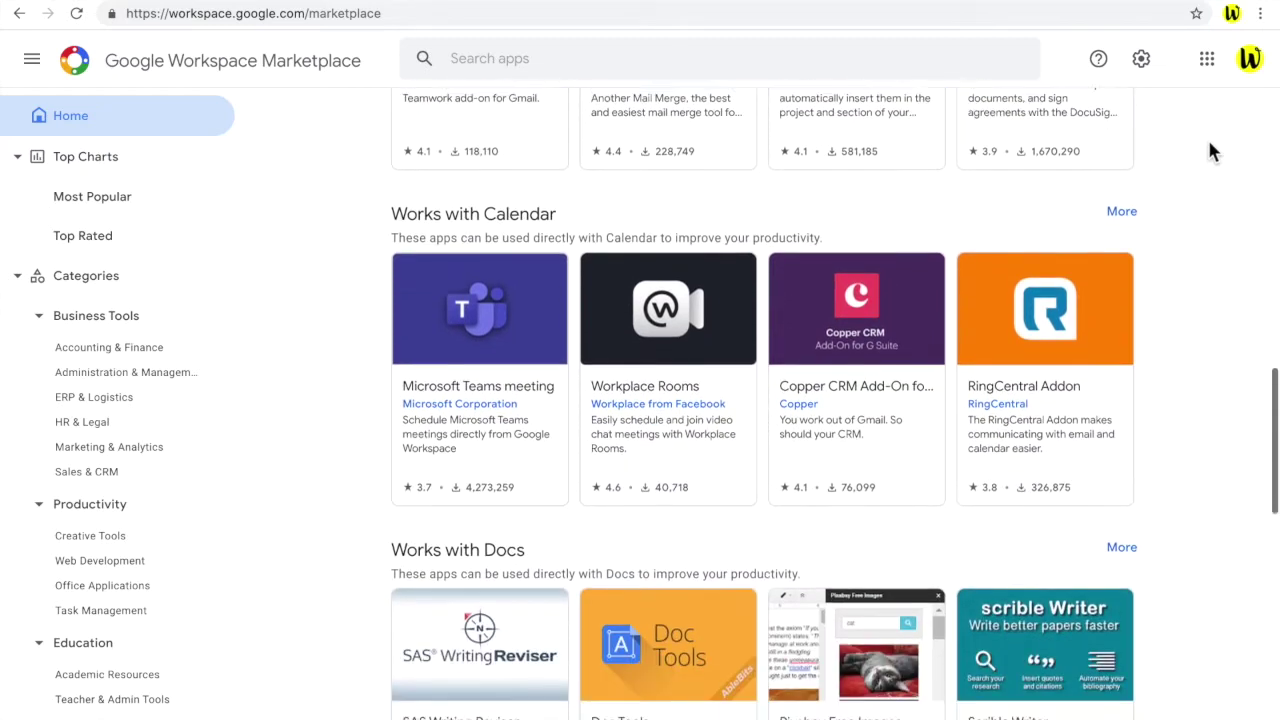
{"action": "scroll", "coordinate": [1209, 151], "scroll_direction": "down", "scroll_amount": 1}
{"action": "scroll", "coordinate": [1209, 151], "scroll_direction": "down", "scroll_amount": 1}
{"action": "scroll", "coordinate": [1209, 151], "scroll_direction": "down", "scroll_amount": 1}
{"action": "scroll", "coordinate": [1209, 151], "scroll_direction": "down", "scroll_amount": 1}
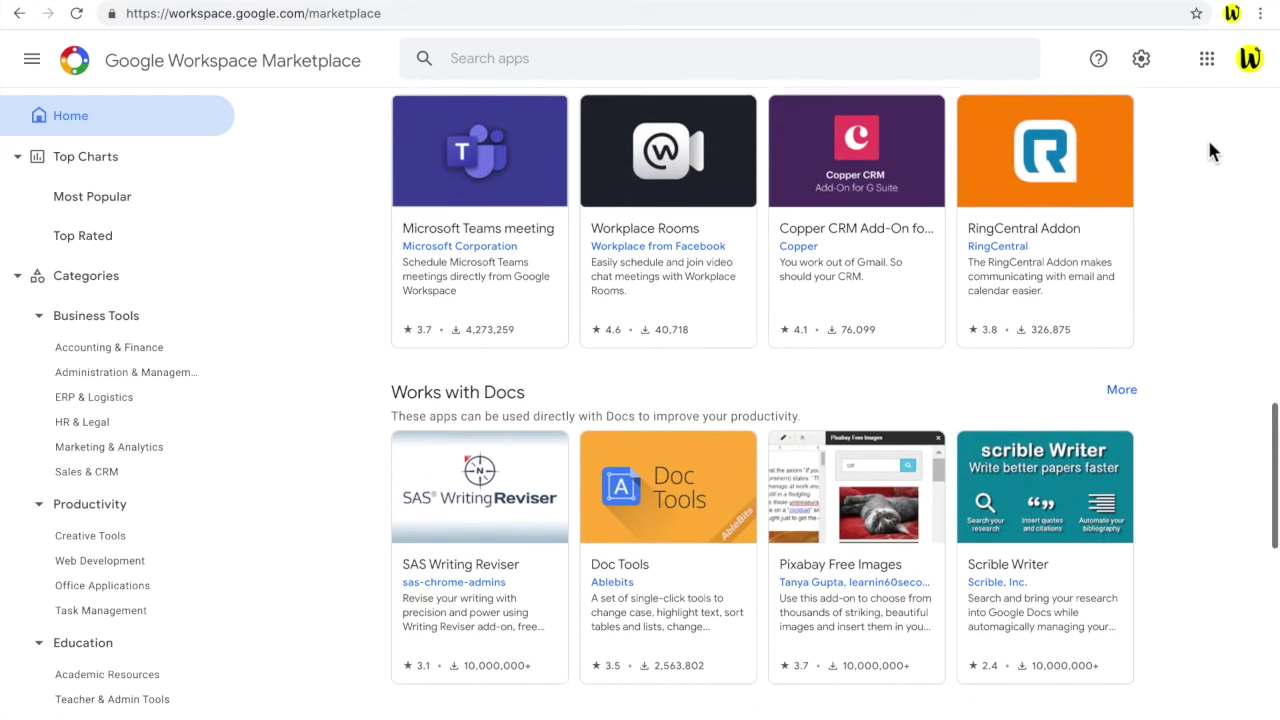
{"action": "scroll", "coordinate": [1209, 151], "scroll_direction": "down", "scroll_amount": 1}
{"action": "scroll", "coordinate": [1209, 151], "scroll_direction": "down", "scroll_amount": 1}
{"action": "scroll", "coordinate": [1209, 151], "scroll_direction": "down", "scroll_amount": 1}
{"action": "scroll", "coordinate": [1209, 151], "scroll_direction": "down", "scroll_amount": 1}
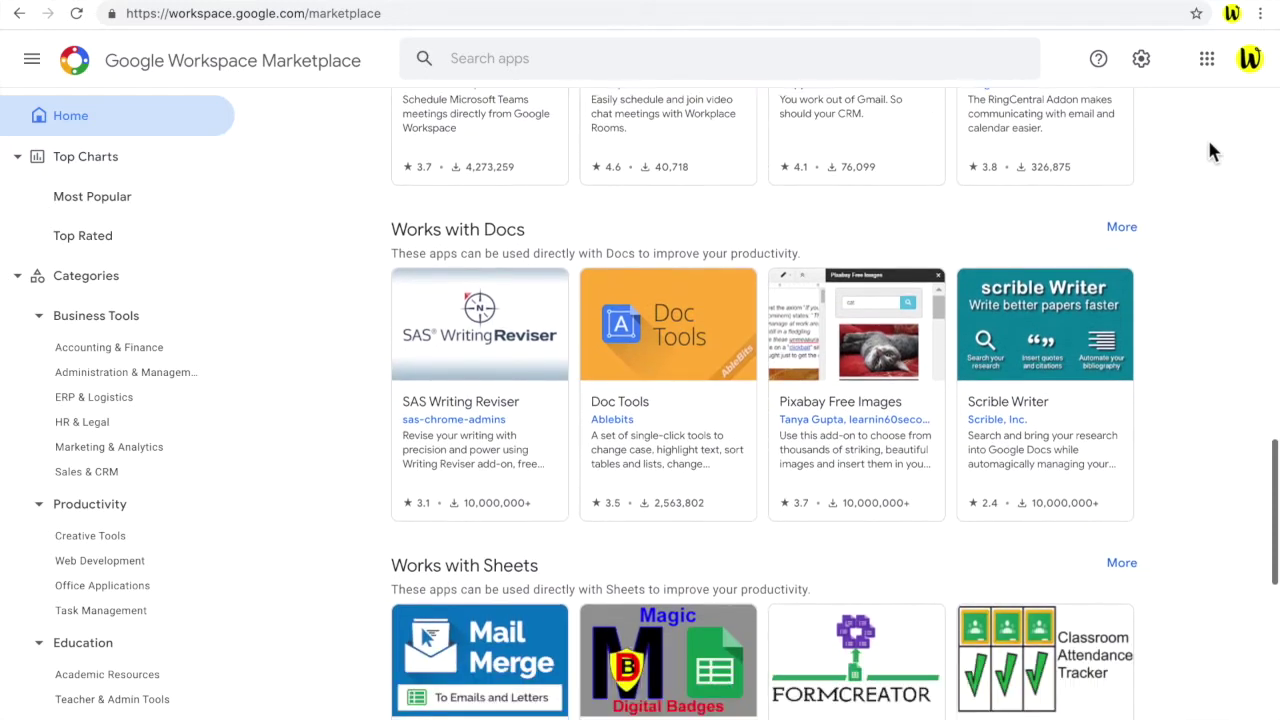
{"action": "scroll", "coordinate": [1209, 151], "scroll_direction": "down", "scroll_amount": 1}
{"action": "scroll", "coordinate": [1209, 151], "scroll_direction": "down", "scroll_amount": 1}
{"action": "scroll", "coordinate": [1209, 151], "scroll_direction": "down", "scroll_amount": 1}
{"action": "scroll", "coordinate": [1209, 151], "scroll_direction": "down", "scroll_amount": 1}
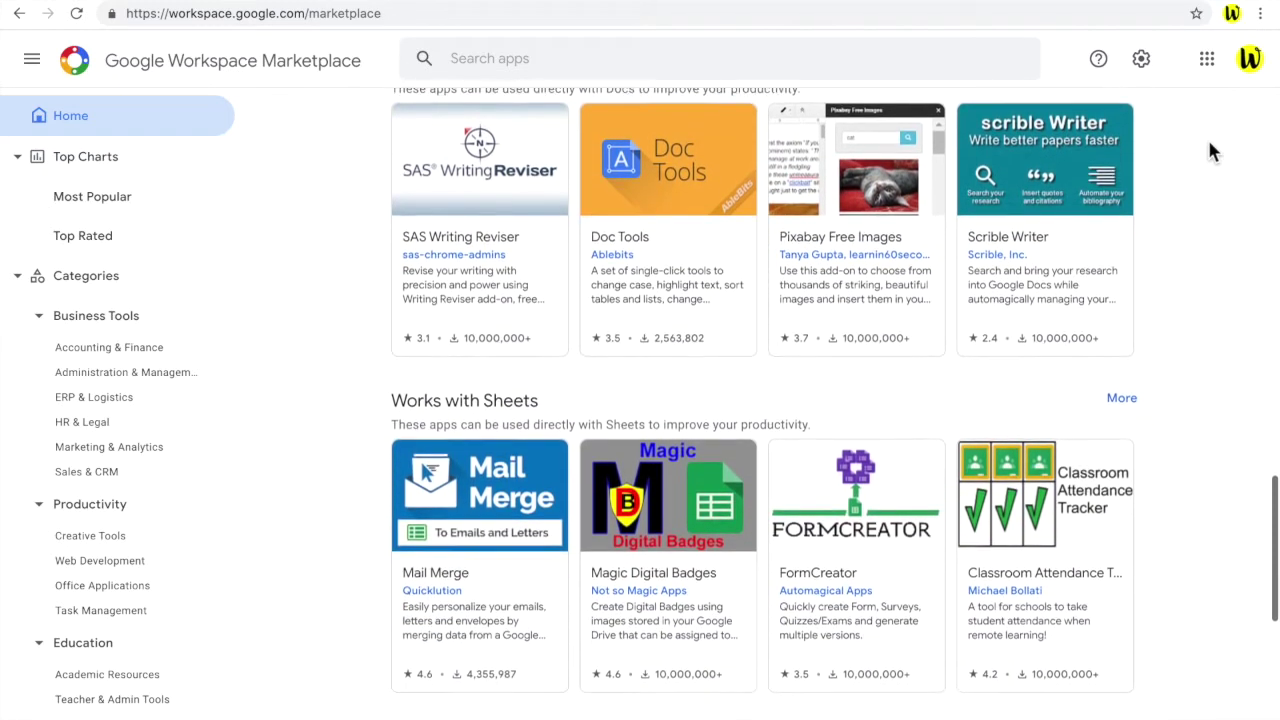
{"action": "scroll", "coordinate": [1209, 151], "scroll_direction": "down", "scroll_amount": 1}
{"action": "scroll", "coordinate": [1209, 151], "scroll_direction": "down", "scroll_amount": 1}
{"action": "scroll", "coordinate": [1209, 151], "scroll_direction": "down", "scroll_amount": 1}
{"action": "scroll", "coordinate": [1209, 151], "scroll_direction": "down", "scroll_amount": 1}
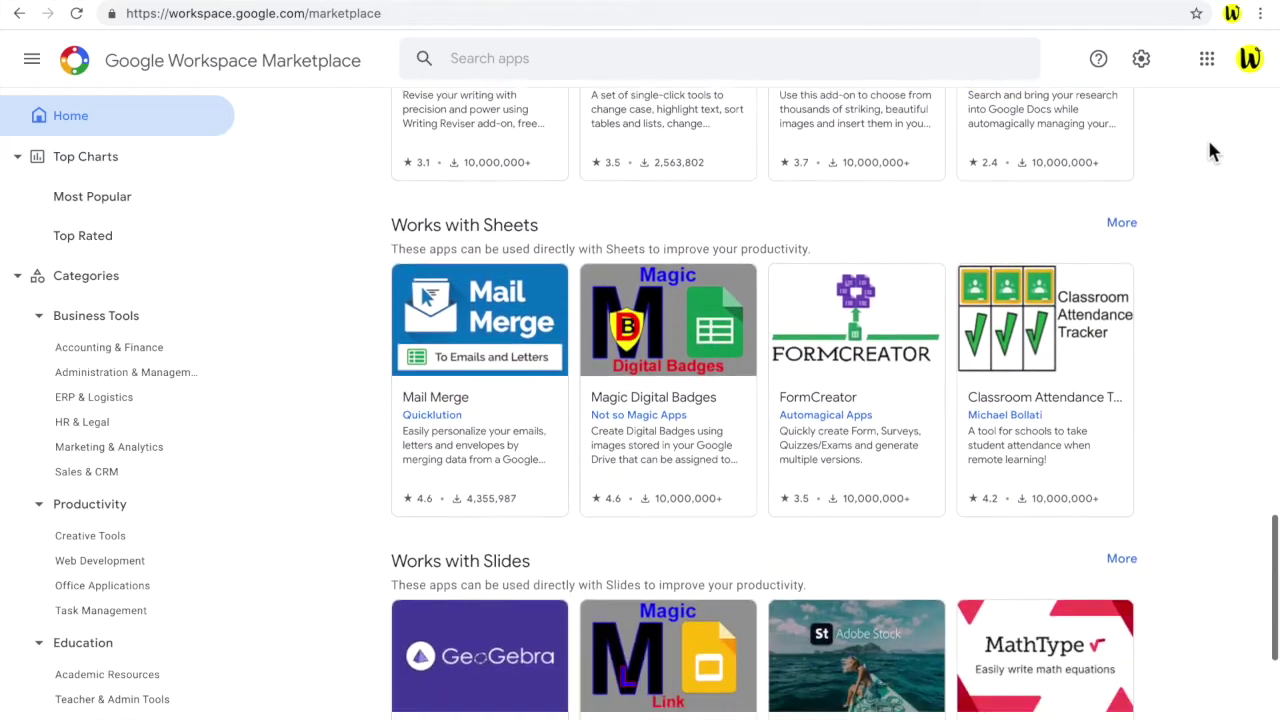
{"action": "scroll", "coordinate": [1209, 151], "scroll_direction": "down", "scroll_amount": 1}
{"action": "scroll", "coordinate": [1209, 151], "scroll_direction": "down", "scroll_amount": 1}
{"action": "scroll", "coordinate": [1209, 151], "scroll_direction": "down", "scroll_amount": 1}
{"action": "scroll", "coordinate": [1209, 151], "scroll_direction": "down", "scroll_amount": 1}
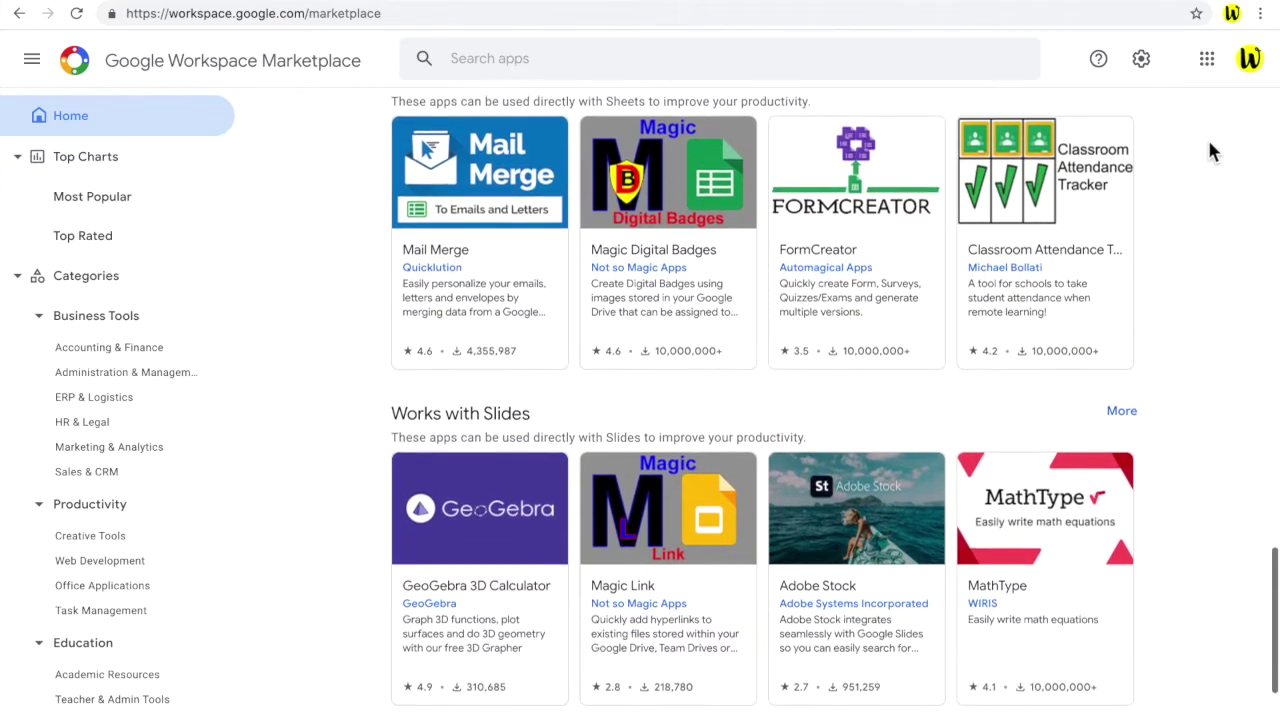
{"action": "scroll", "coordinate": [1209, 151], "scroll_direction": "down", "scroll_amount": 1}
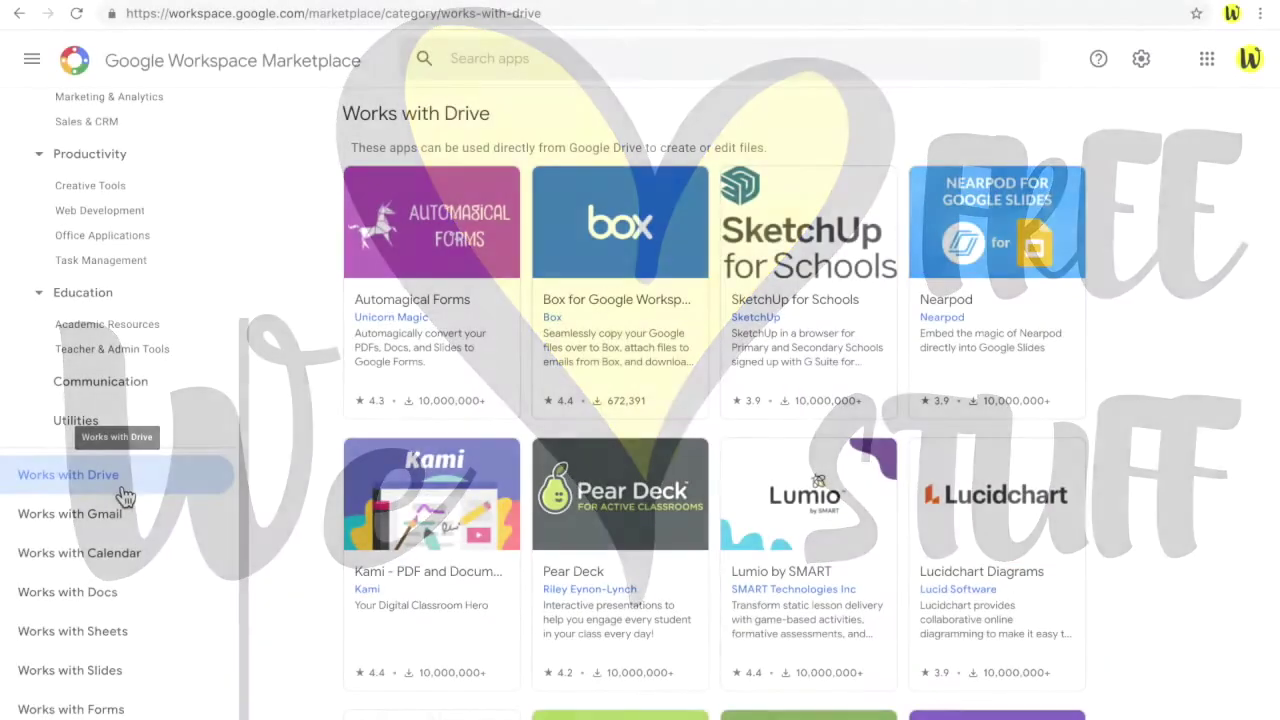
Browse the Works with Gmail, Calendar, Docs, Sheets, Slides and Forms category pages in turn.
{"action": "left_click", "coordinate": [102, 518]}
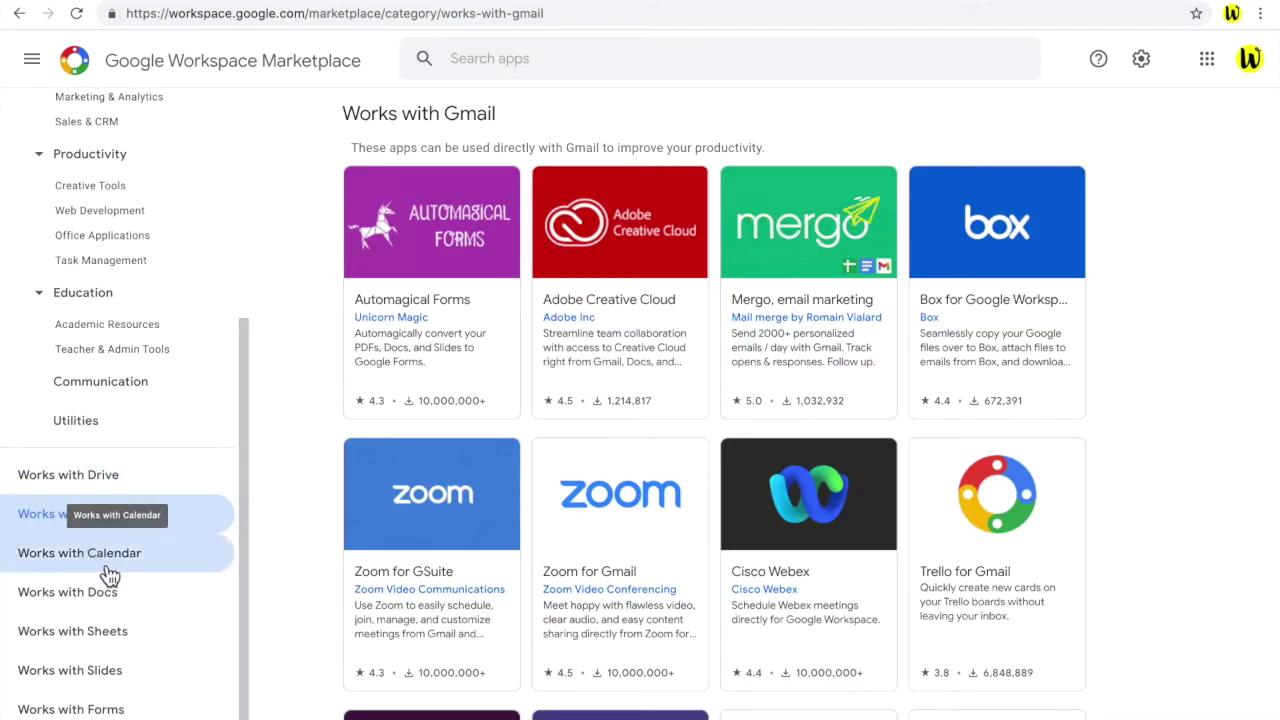
{"action": "left_click", "coordinate": [107, 568]}
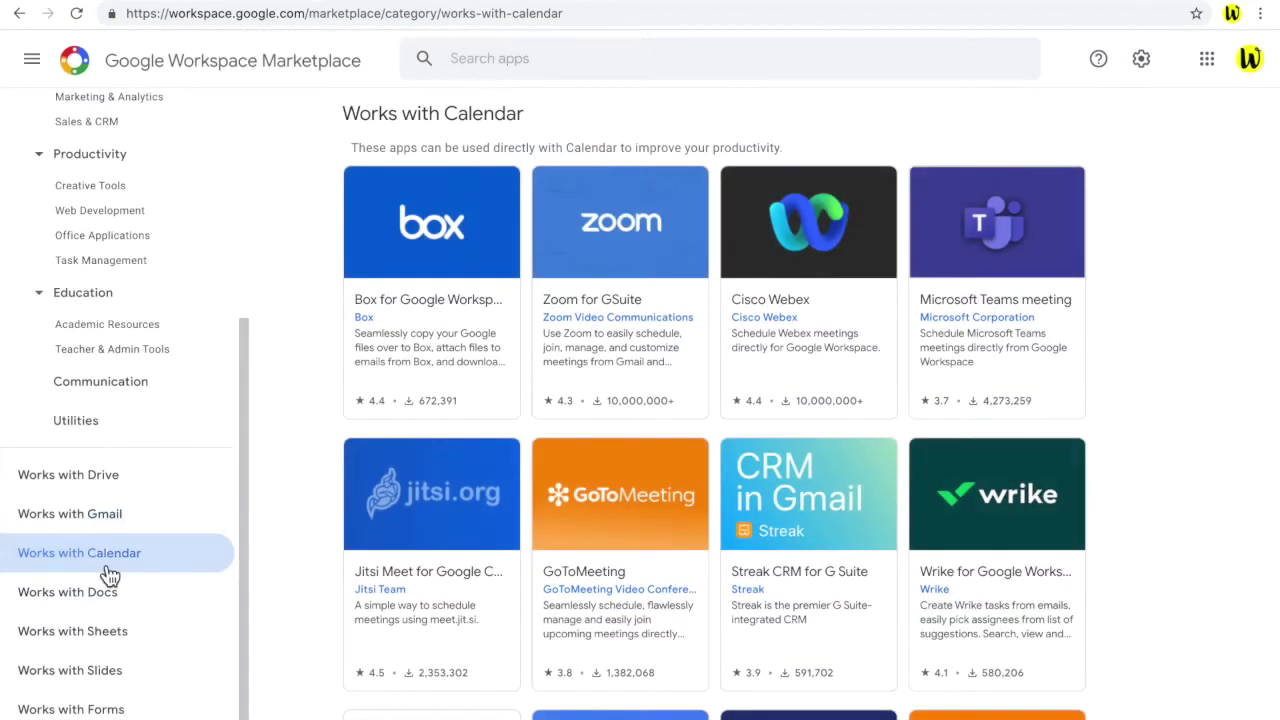
{"action": "left_click", "coordinate": [97, 600]}
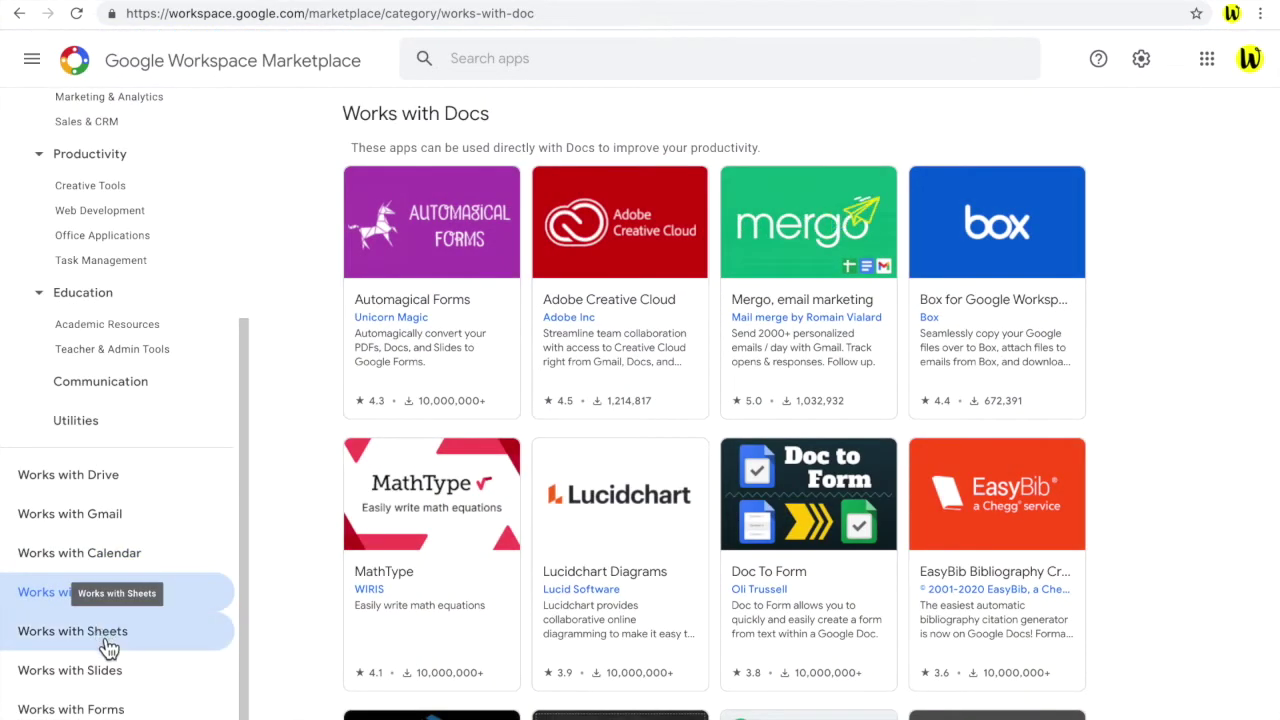
{"action": "left_click", "coordinate": [105, 635]}
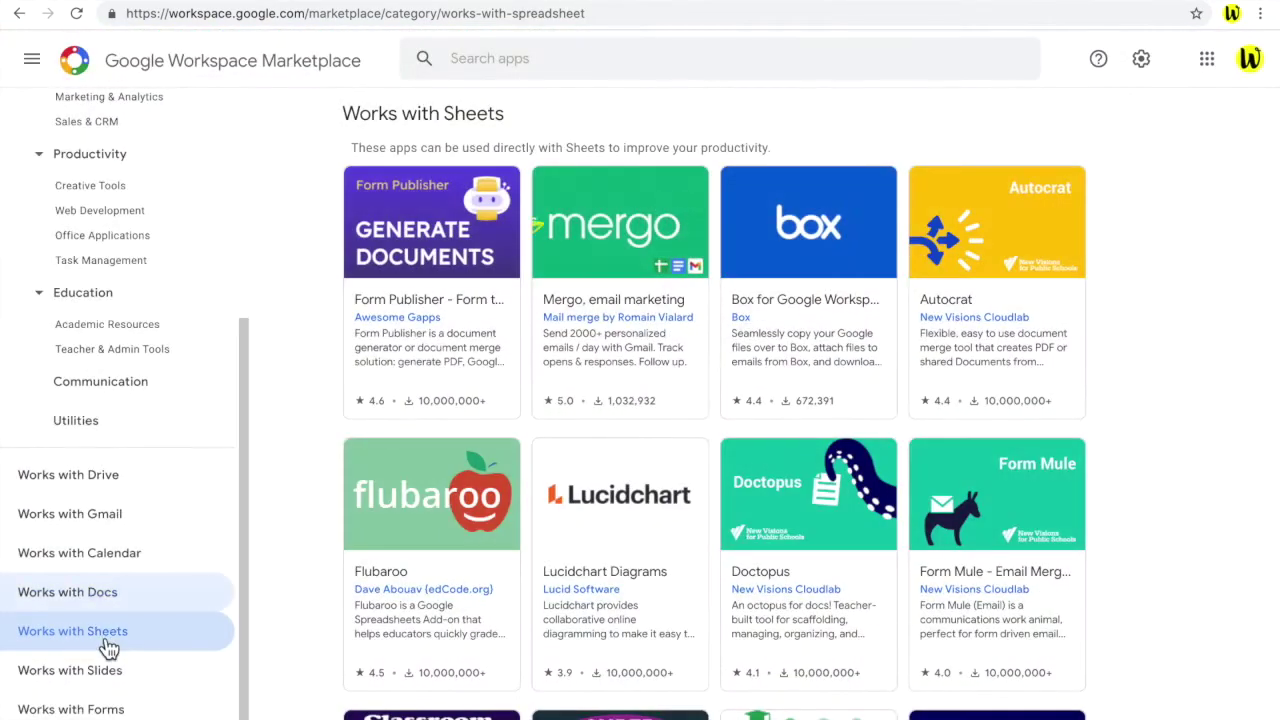
{"action": "left_click", "coordinate": [100, 680]}
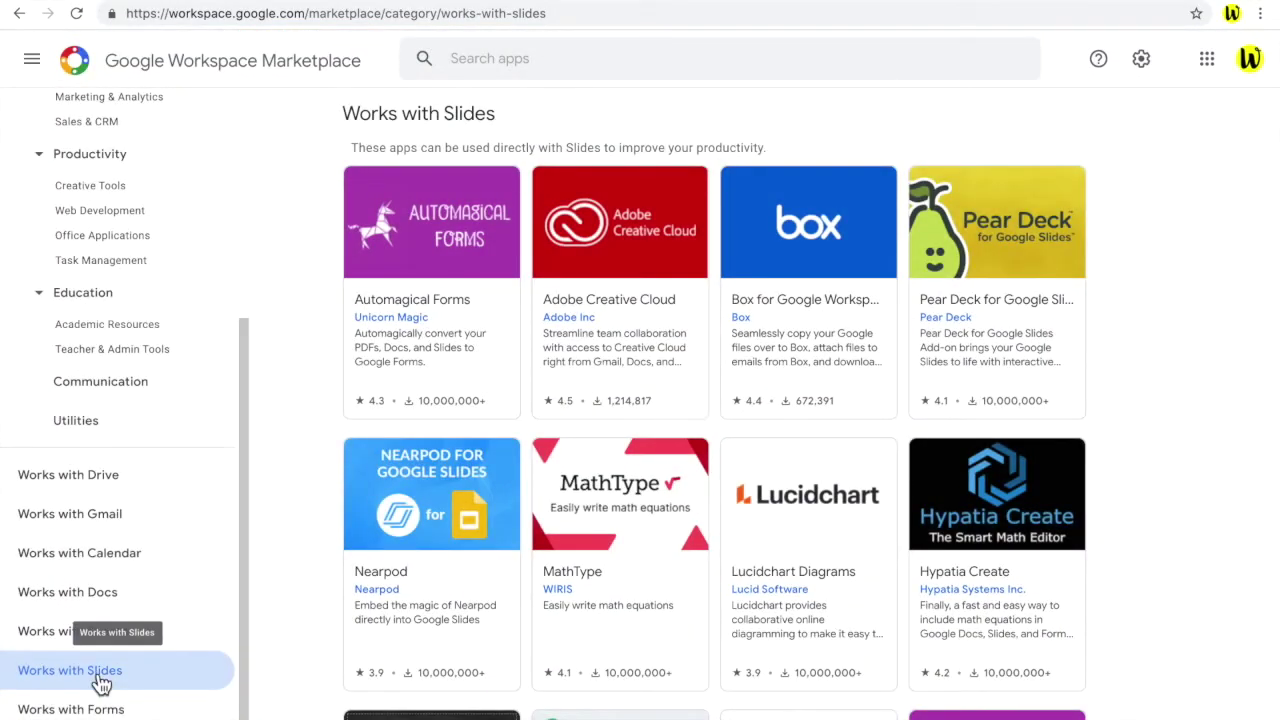
{"action": "left_click", "coordinate": [87, 712]}
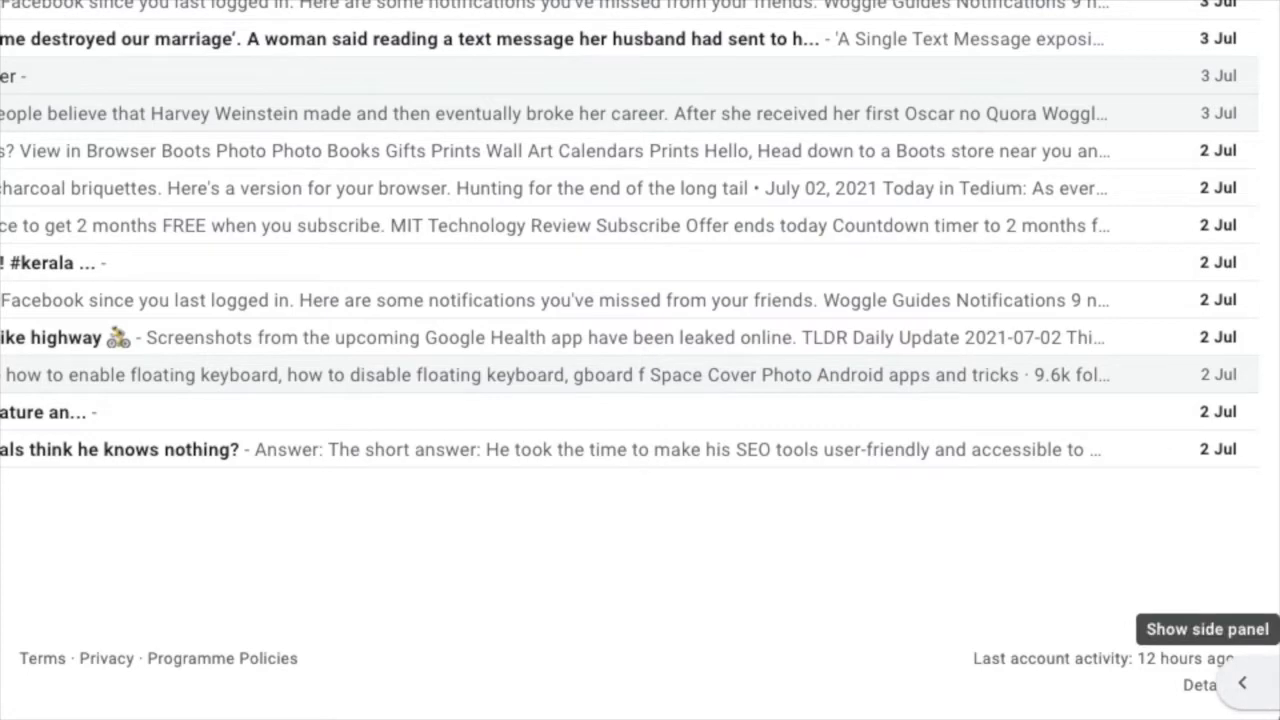
Show Calendar, Keep, Tasks and Contacts in turn in Gmail's side panel, then open Get add-ons.
{"action": "left_click", "coordinate": [1242, 683]}
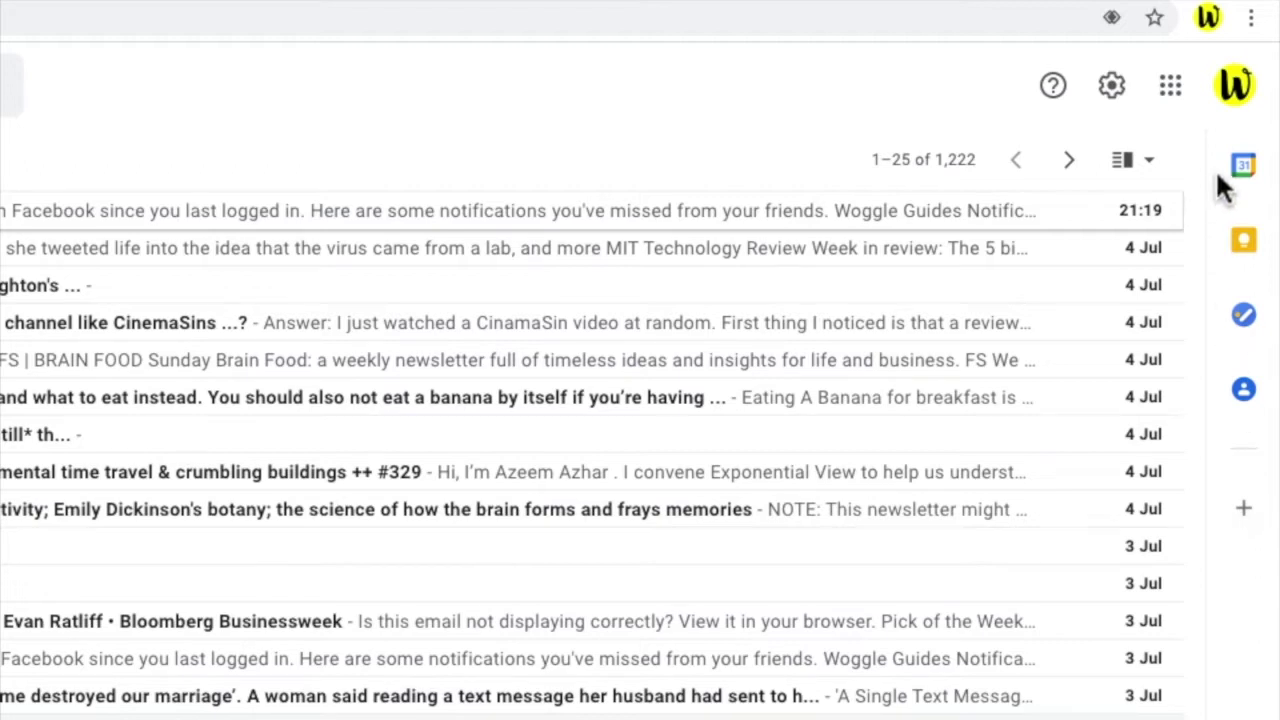
{"action": "left_click", "coordinate": [1245, 170]}
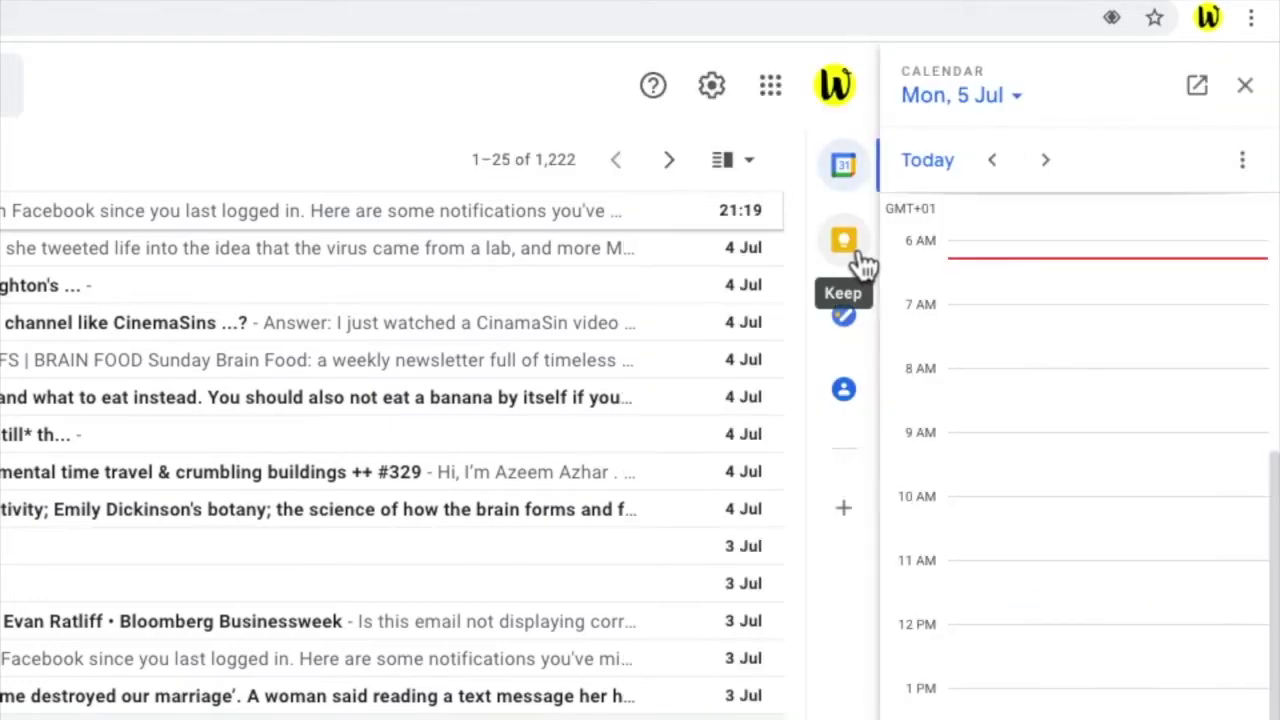
{"action": "left_click", "coordinate": [862, 262]}
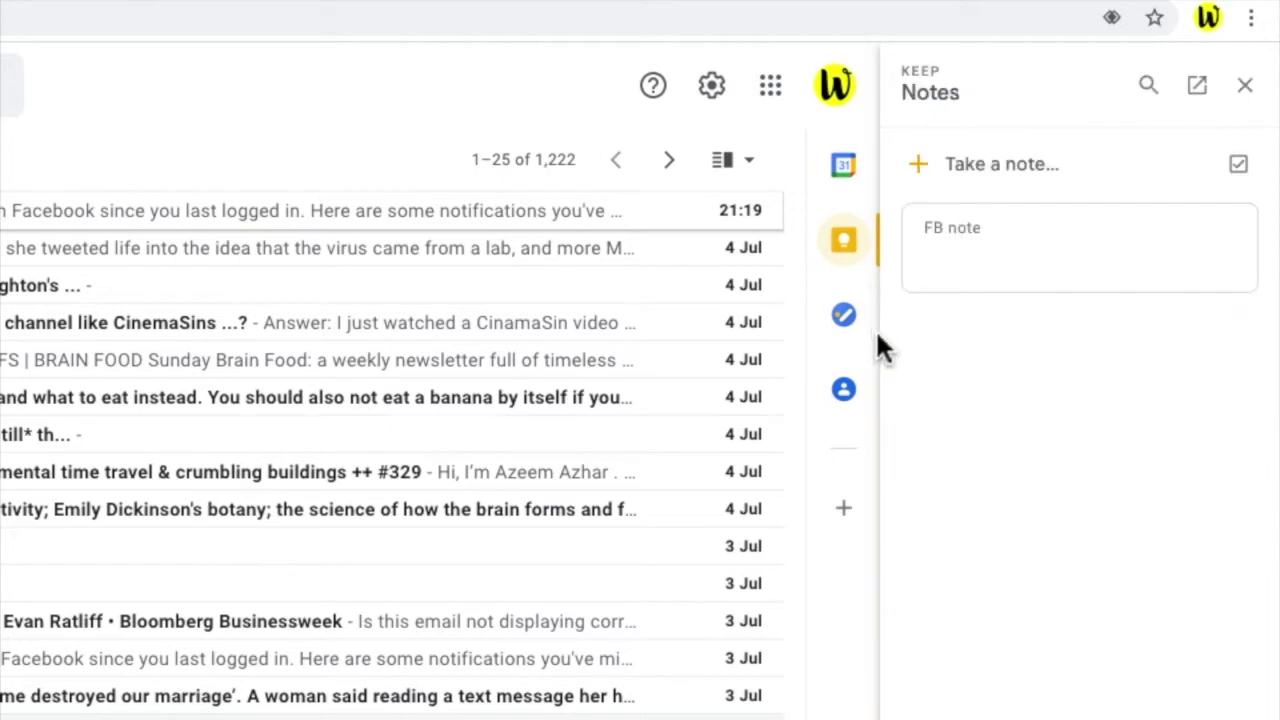
{"action": "left_click", "coordinate": [858, 335]}
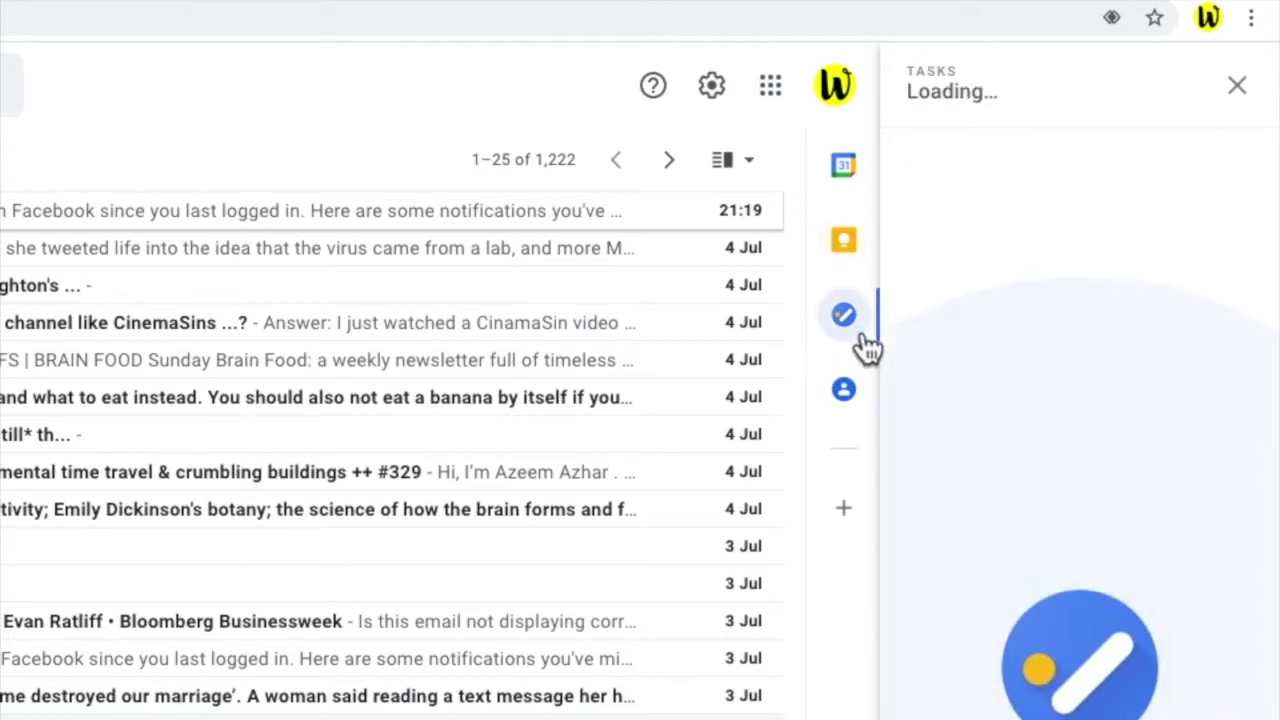
{"action": "left_click", "coordinate": [862, 420]}
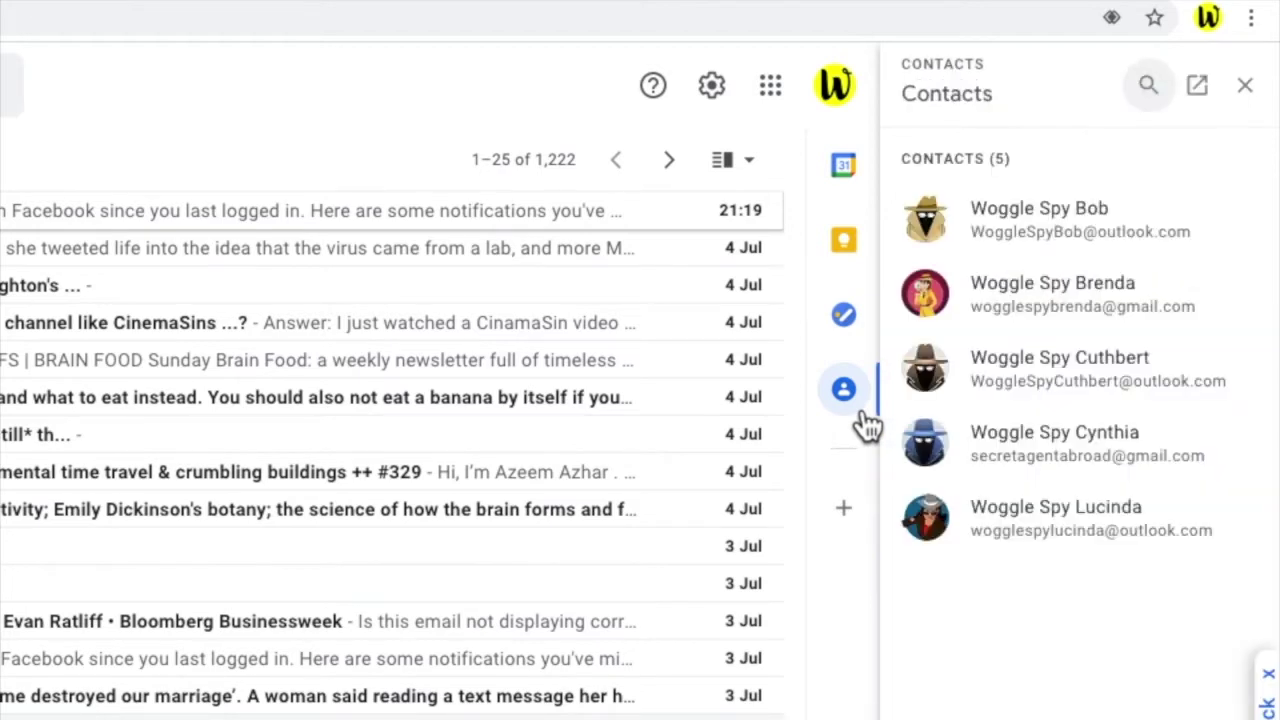
{"action": "left_click", "coordinate": [858, 522]}
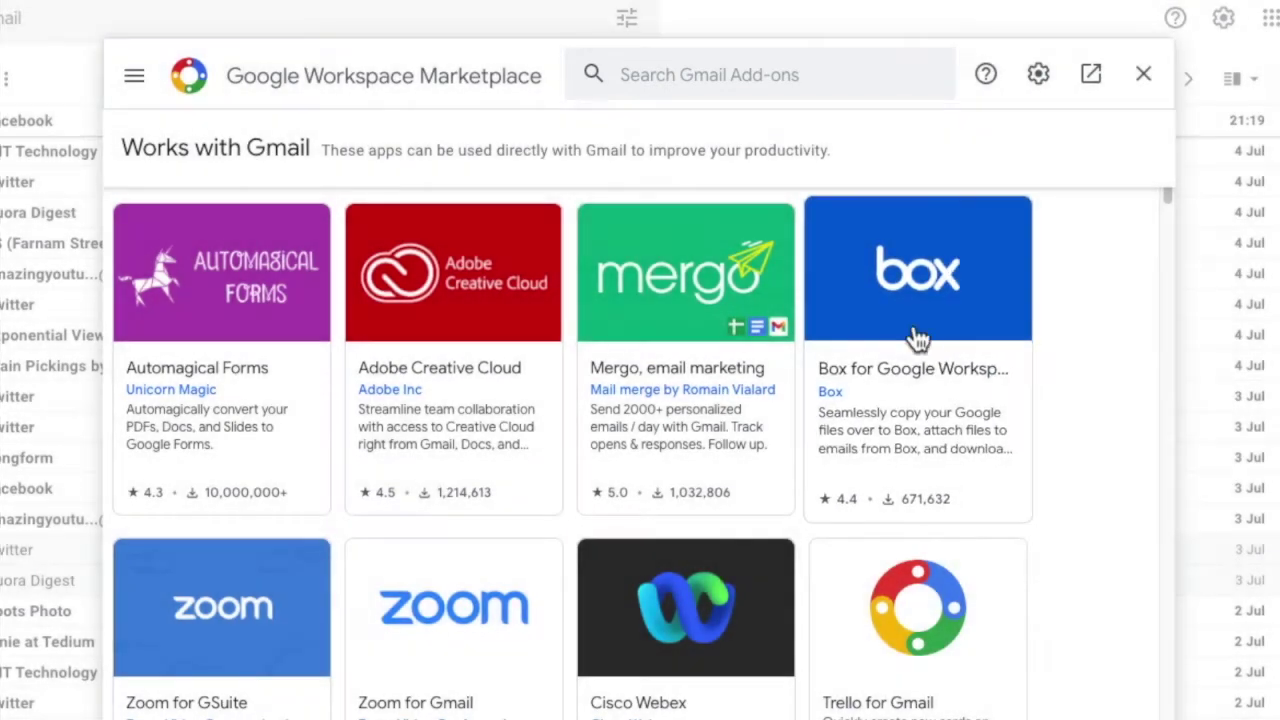
Search the Gmail add-on catalogue for 'dro' and pick the Dropbox for Gmail suggestion.
{"action": "left_click", "coordinate": [756, 82]}
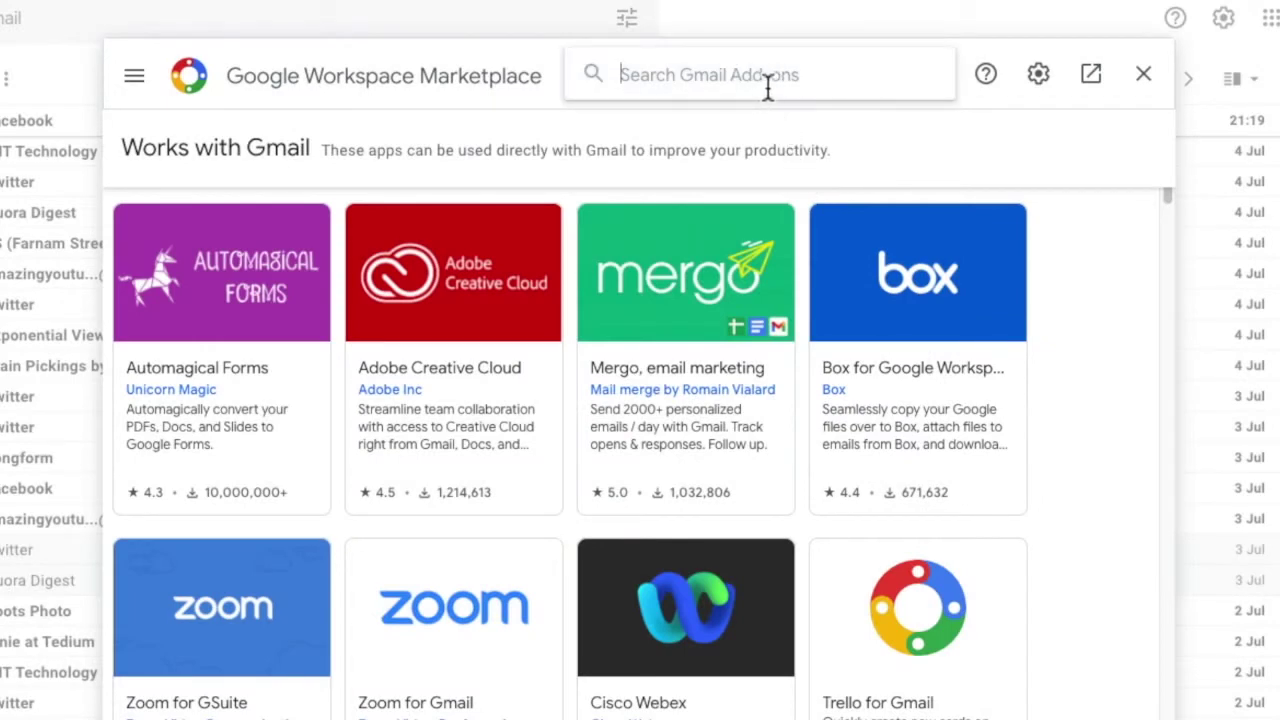
{"action": "type", "text": "dr"}
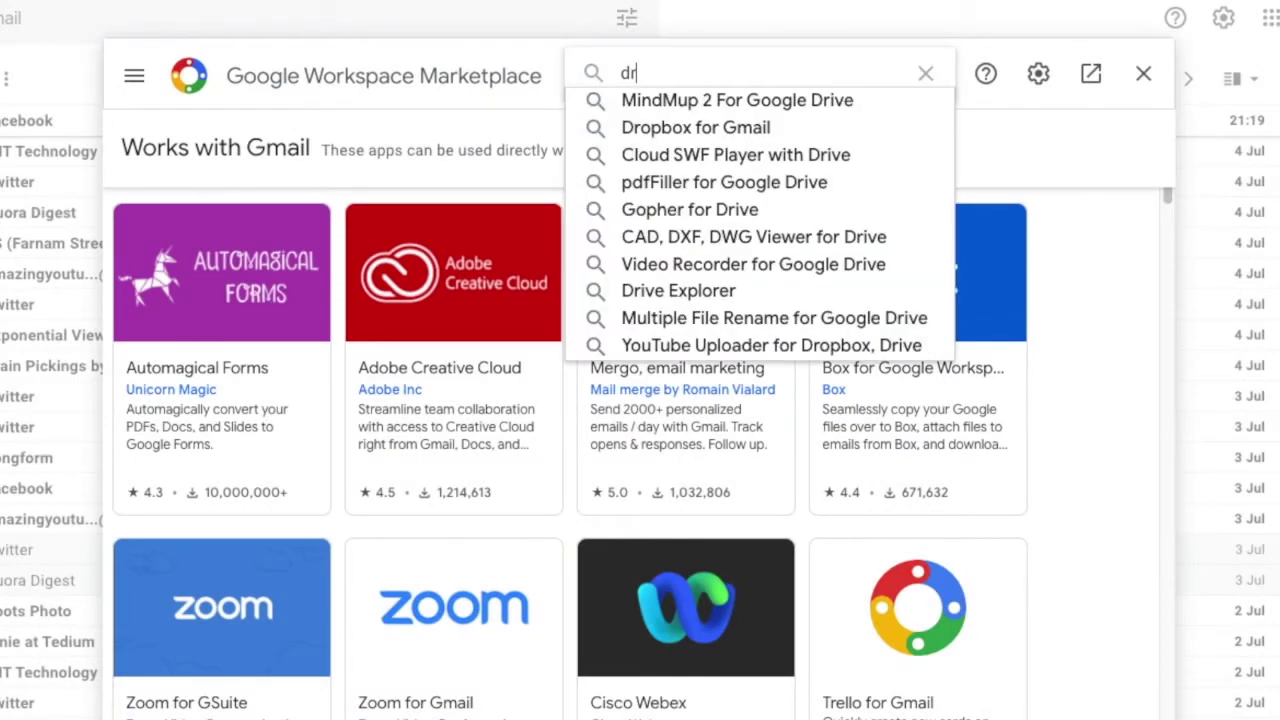
{"action": "type", "text": "op"}
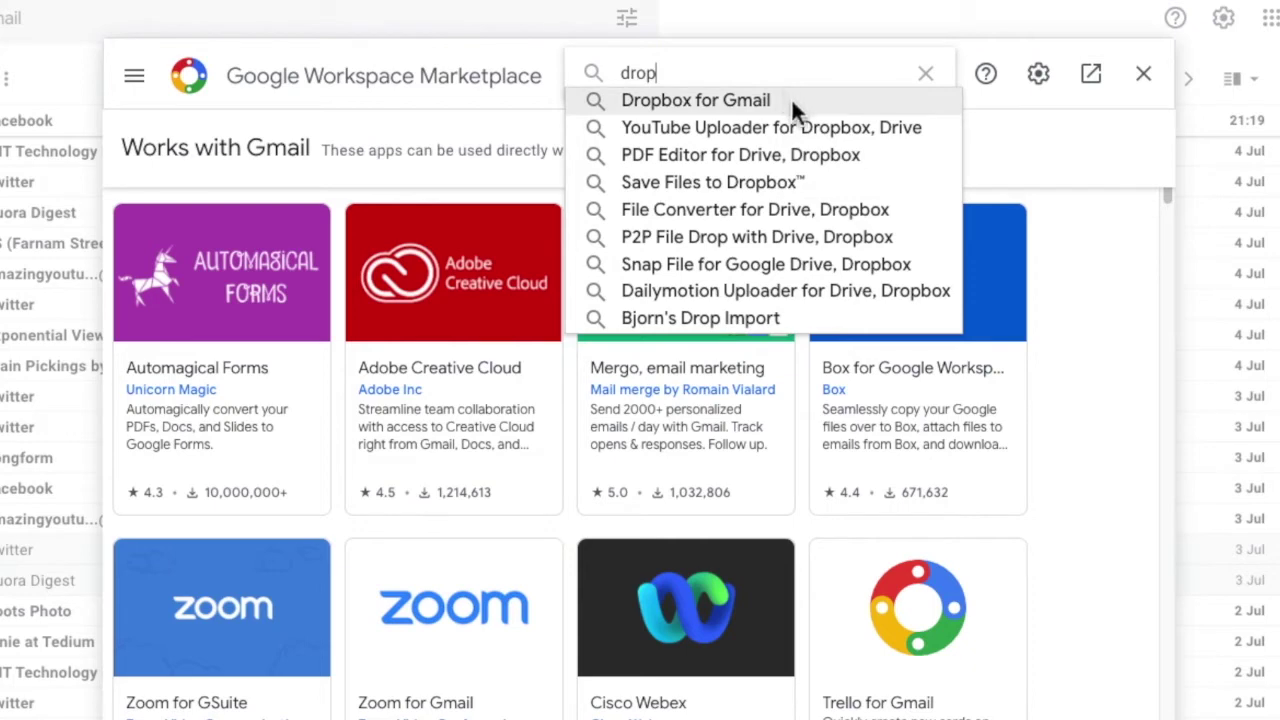
{"action": "left_click", "coordinate": [792, 100]}
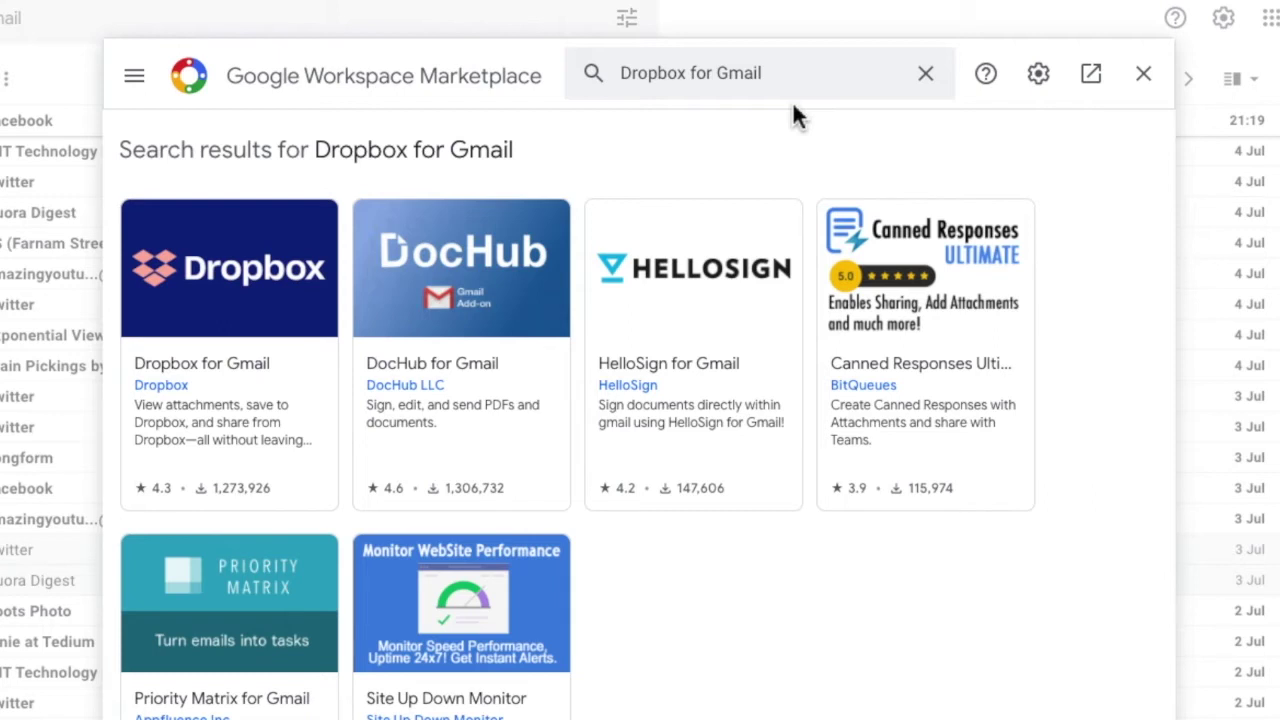
Open the Dropbox for Gmail details page, look through it, and start the install.
{"action": "left_click", "coordinate": [231, 340]}
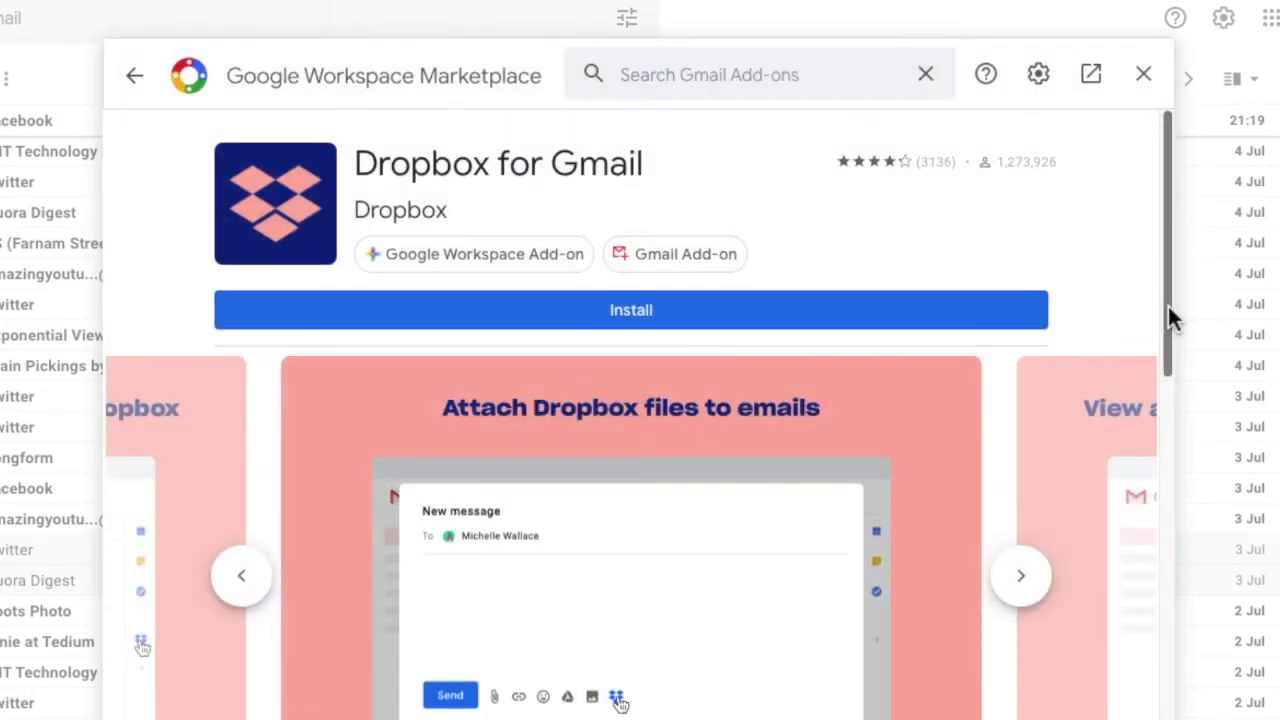
{"action": "left_click_drag", "start_coordinate": [1172, 305], "coordinate": [1166, 350]}
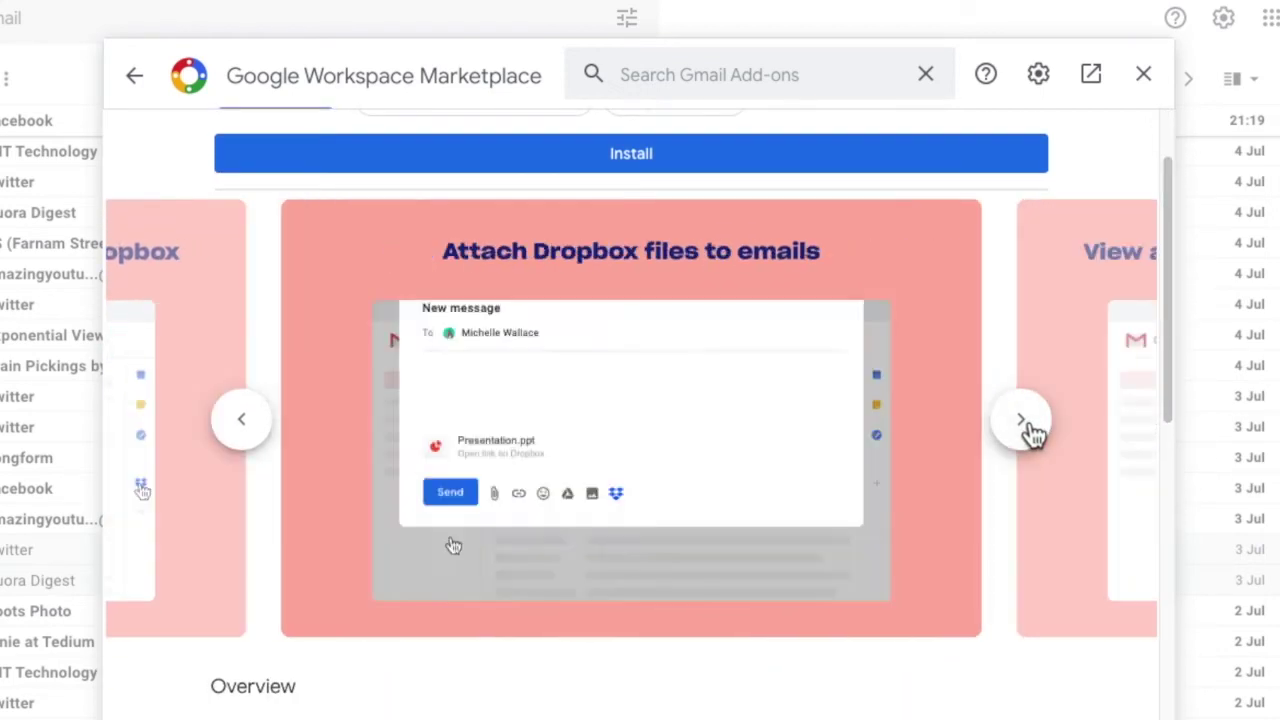
{"action": "mouse_move", "coordinate": [1167, 410]}
{"action": "left_mouse_down"}
{"action": "mouse_move", "coordinate": [1157, 594]}
{"action": "mouse_move", "coordinate": [1171, 343]}
{"action": "left_mouse_up"}
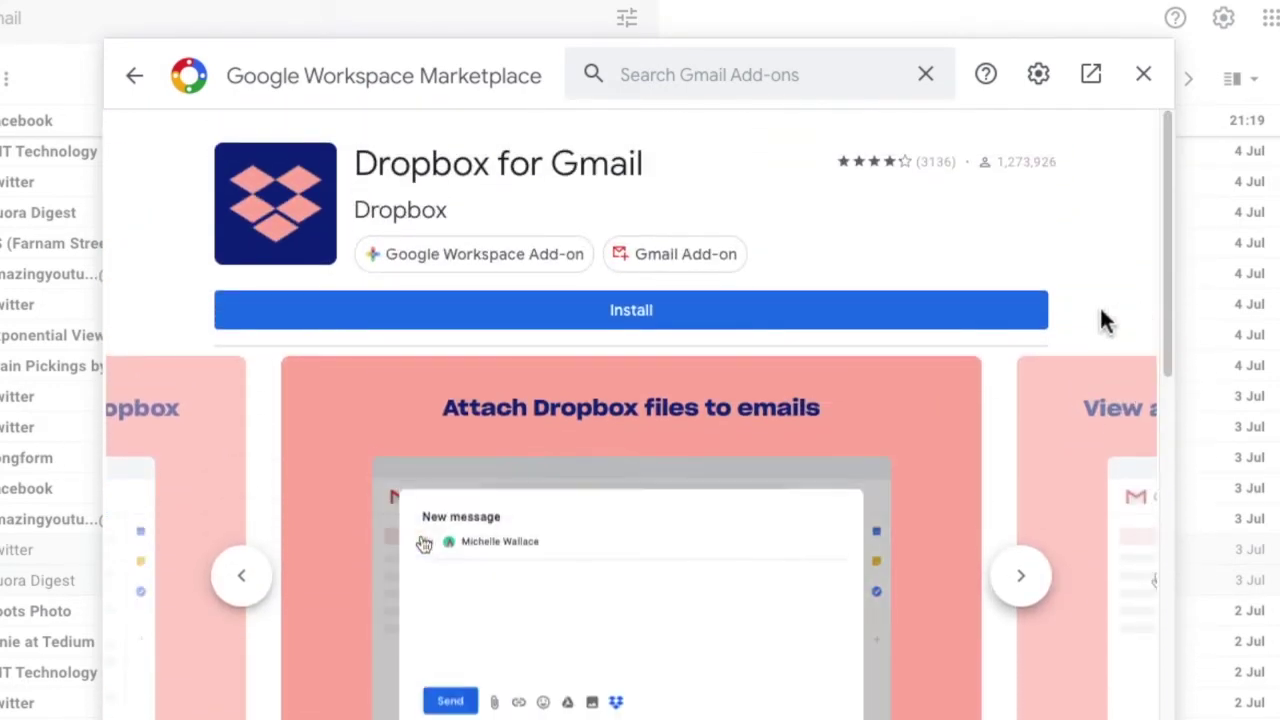
{"action": "left_click", "coordinate": [1006, 322]}
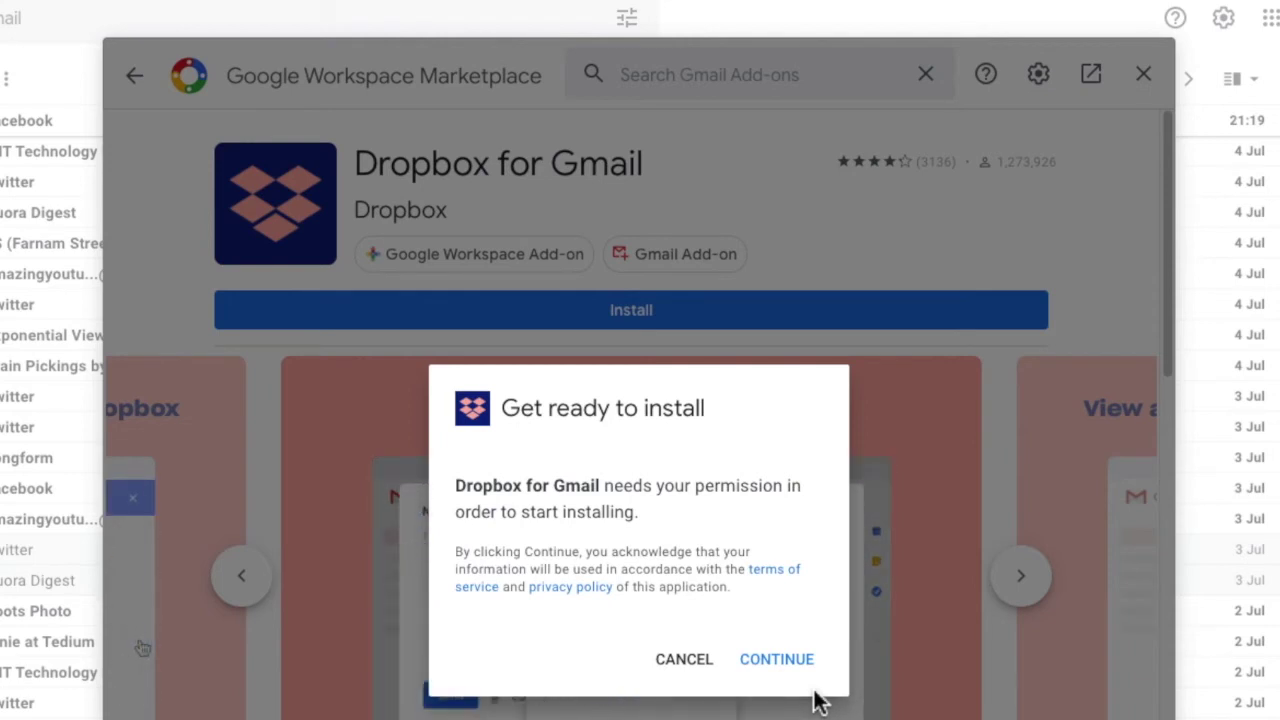
Continue the install, choose the existing Google account, and allow Dropbox for Gmail's requested permissions.
{"action": "left_click", "coordinate": [800, 668]}
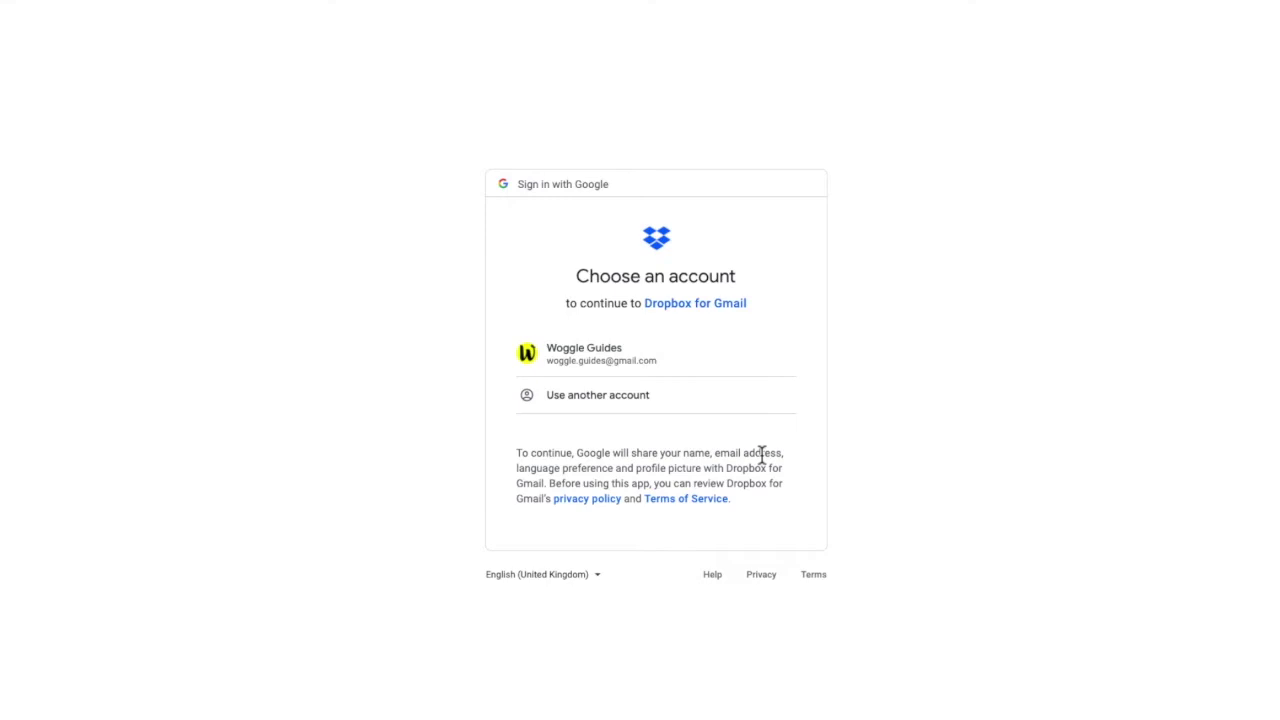
{"action": "left_click", "coordinate": [687, 364]}
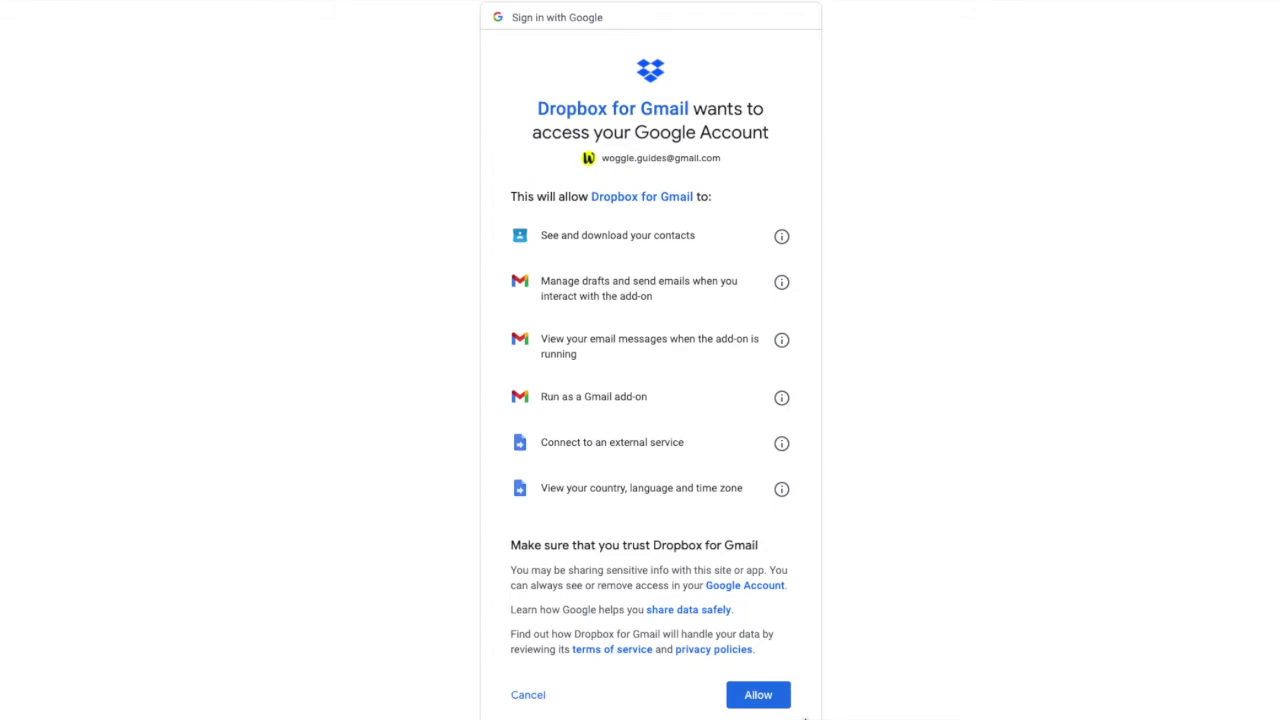
{"action": "left_click", "coordinate": [784, 700]}
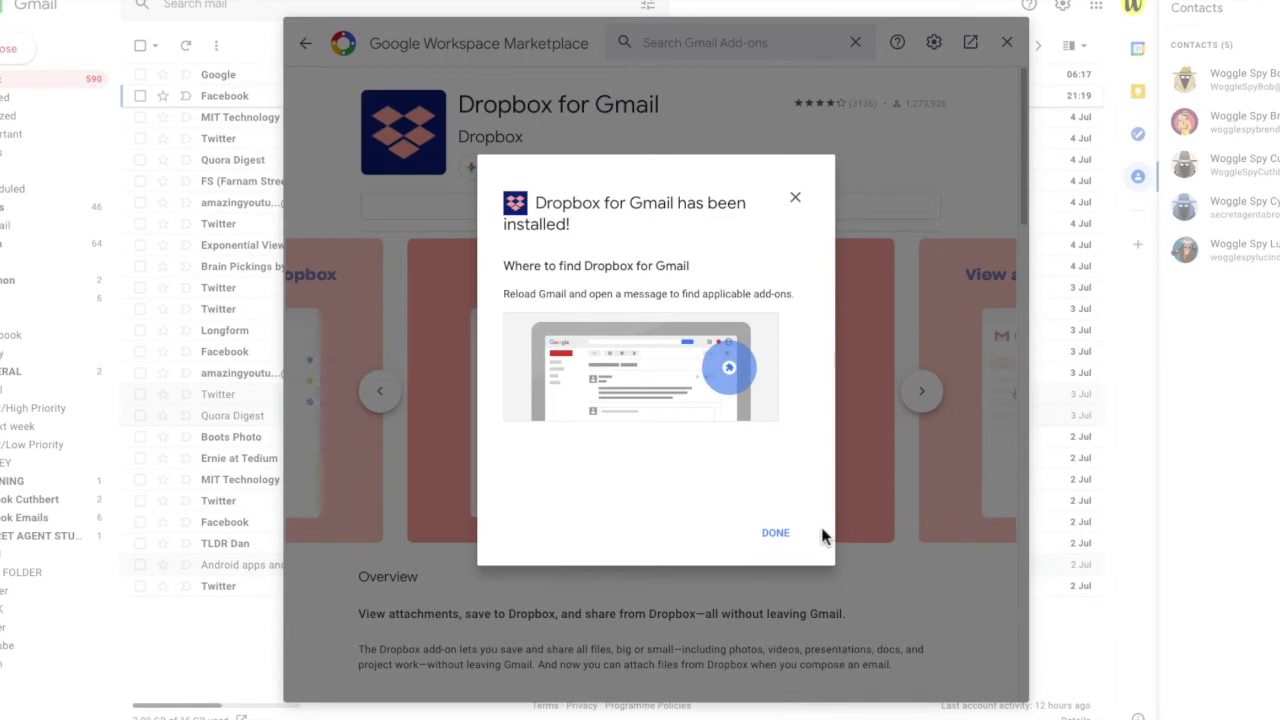
Dismiss the install confirmation, close the Marketplace, and open Dropbox from Gmail's side panel.
{"action": "left_click", "coordinate": [776, 532]}
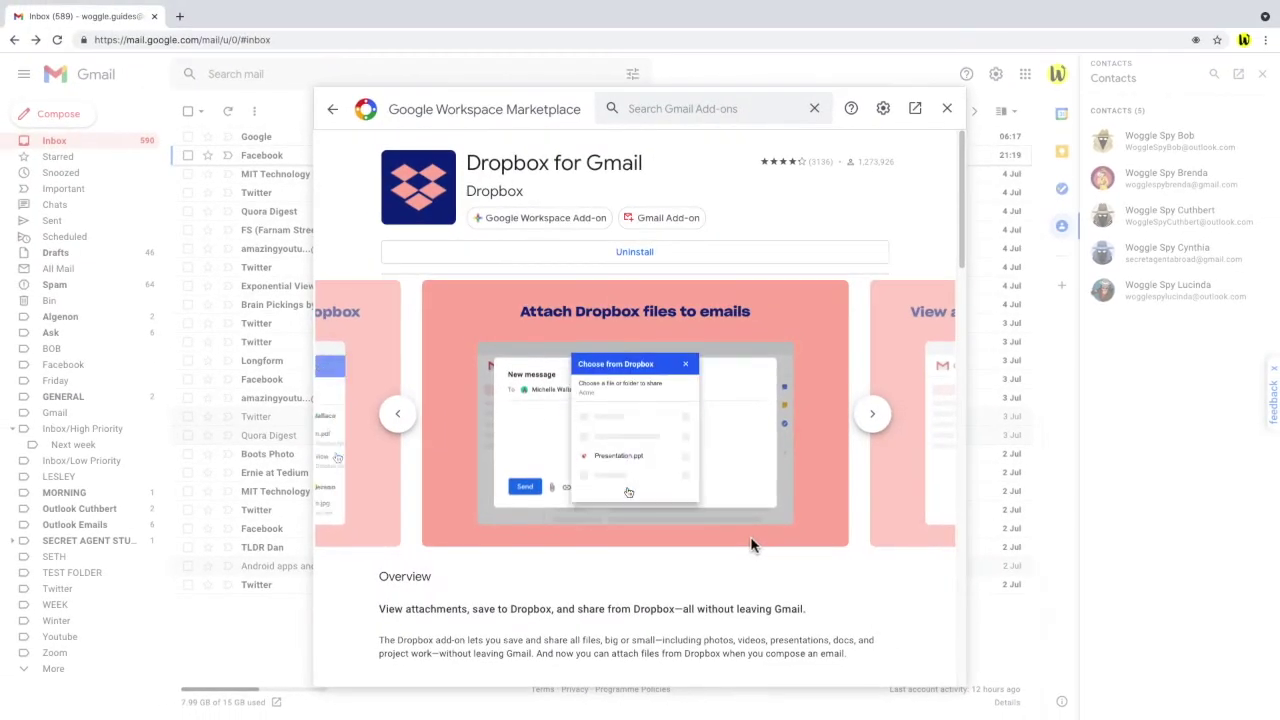
{"action": "left_click", "coordinate": [946, 109]}
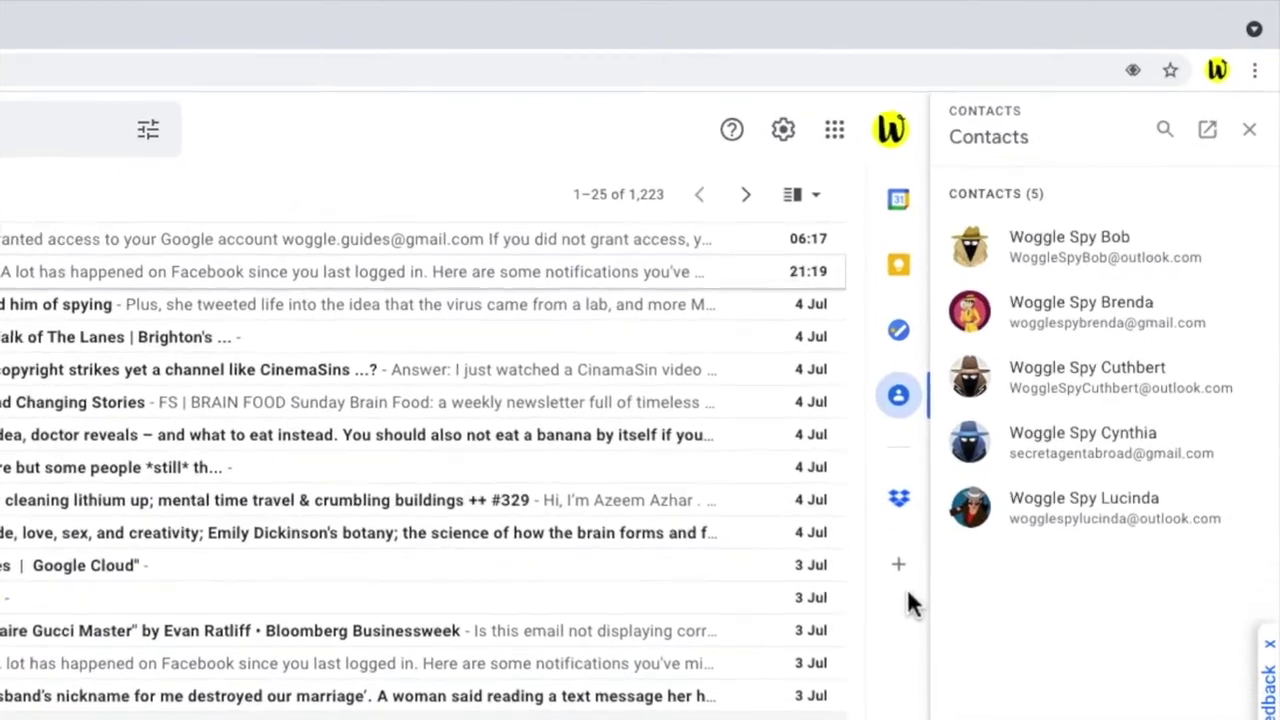
{"action": "left_click", "coordinate": [908, 508]}
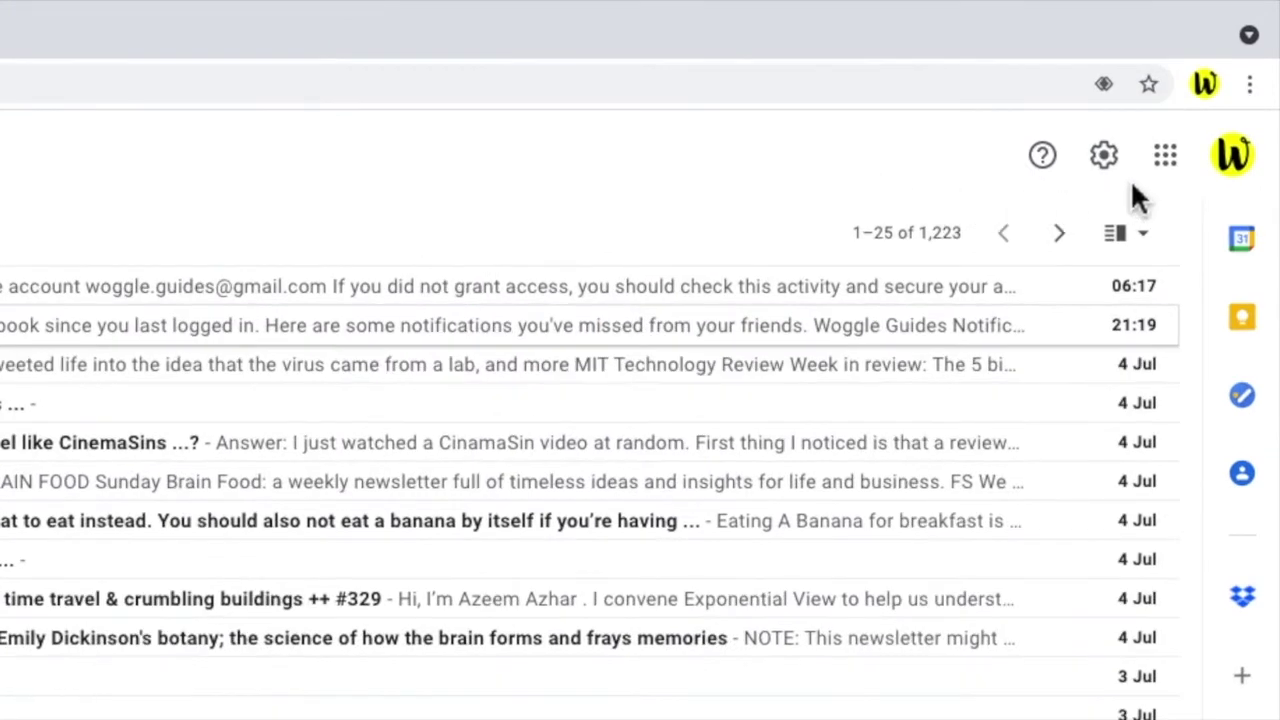
Open Gmail's full settings on the Add-ons tab and go to Manage installed add-ons.
{"action": "left_click", "coordinate": [1118, 172]}
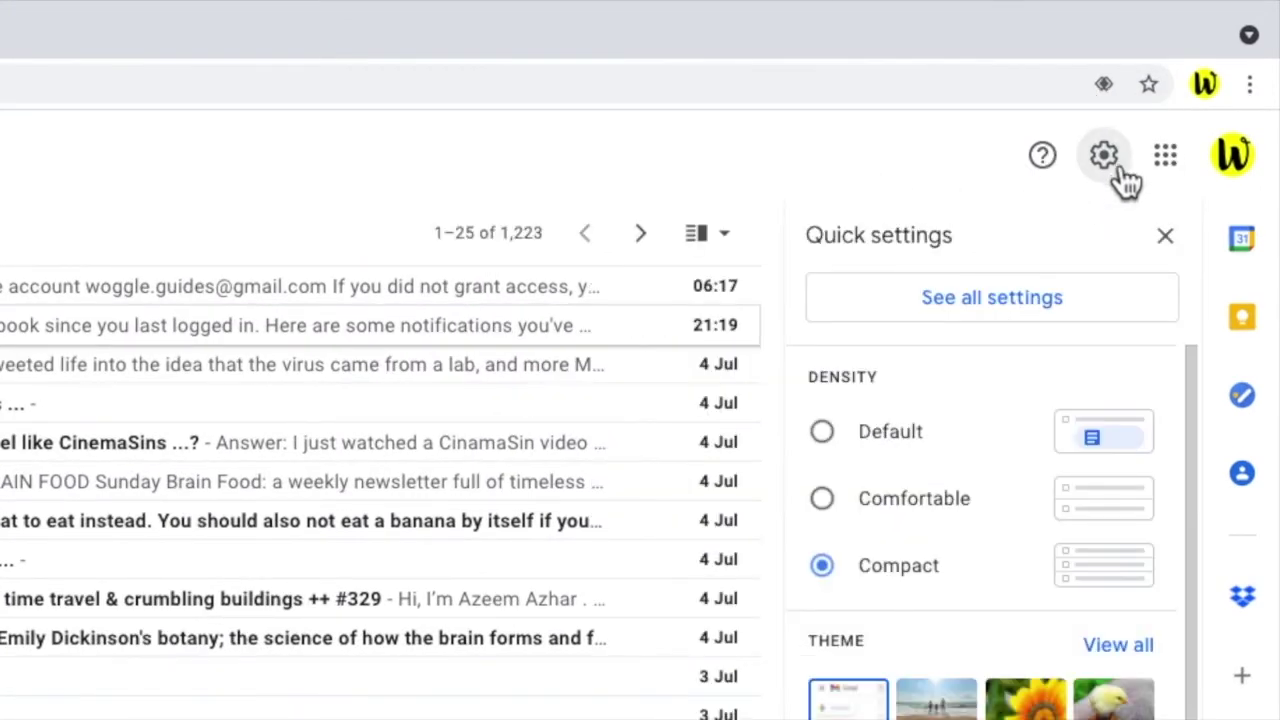
{"action": "left_click", "coordinate": [1152, 314]}
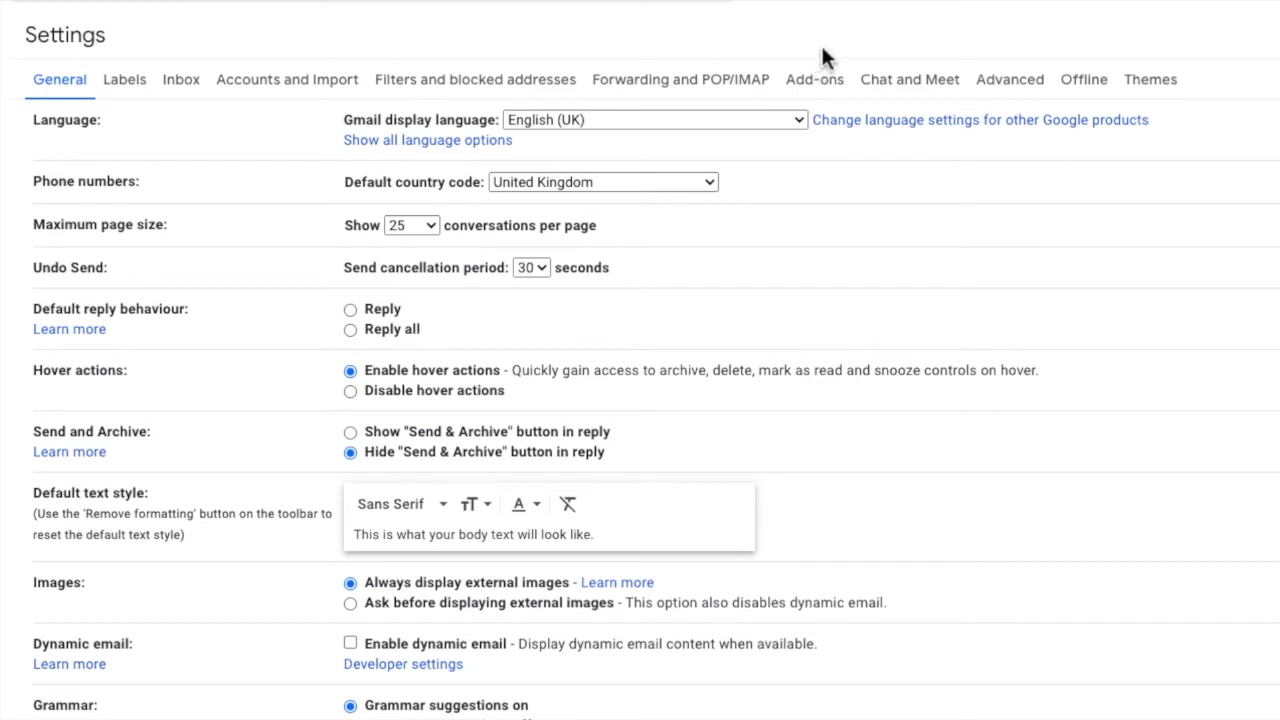
{"action": "left_click", "coordinate": [840, 90]}
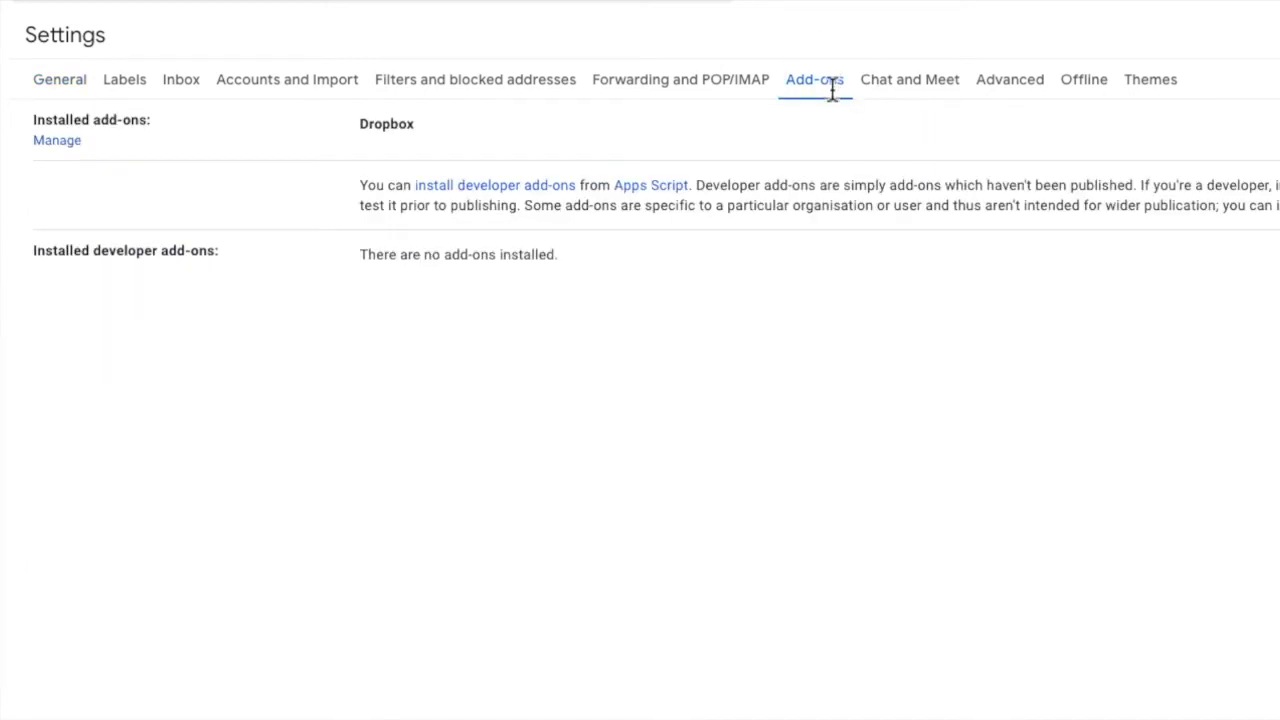
{"action": "left_click", "coordinate": [62, 142]}
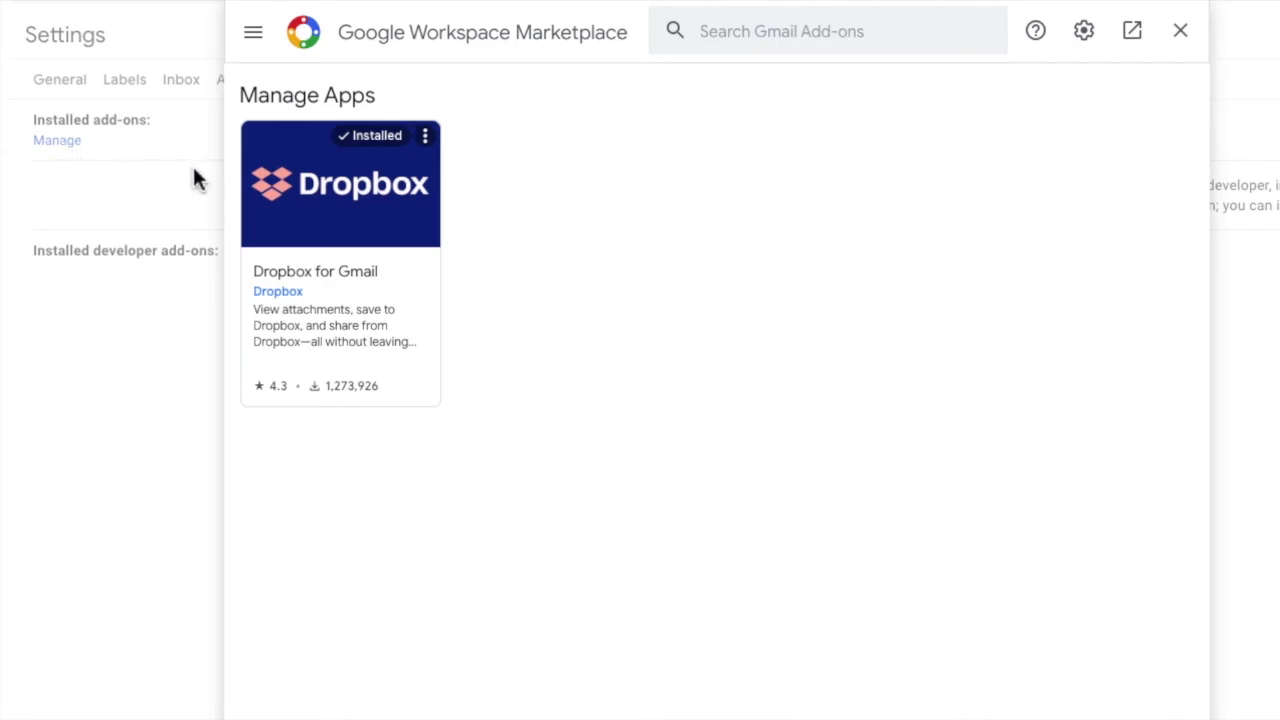
Uninstall Dropbox for Gmail from its card's menu and confirm with UNINSTALL APP.
{"action": "left_click", "coordinate": [438, 146]}
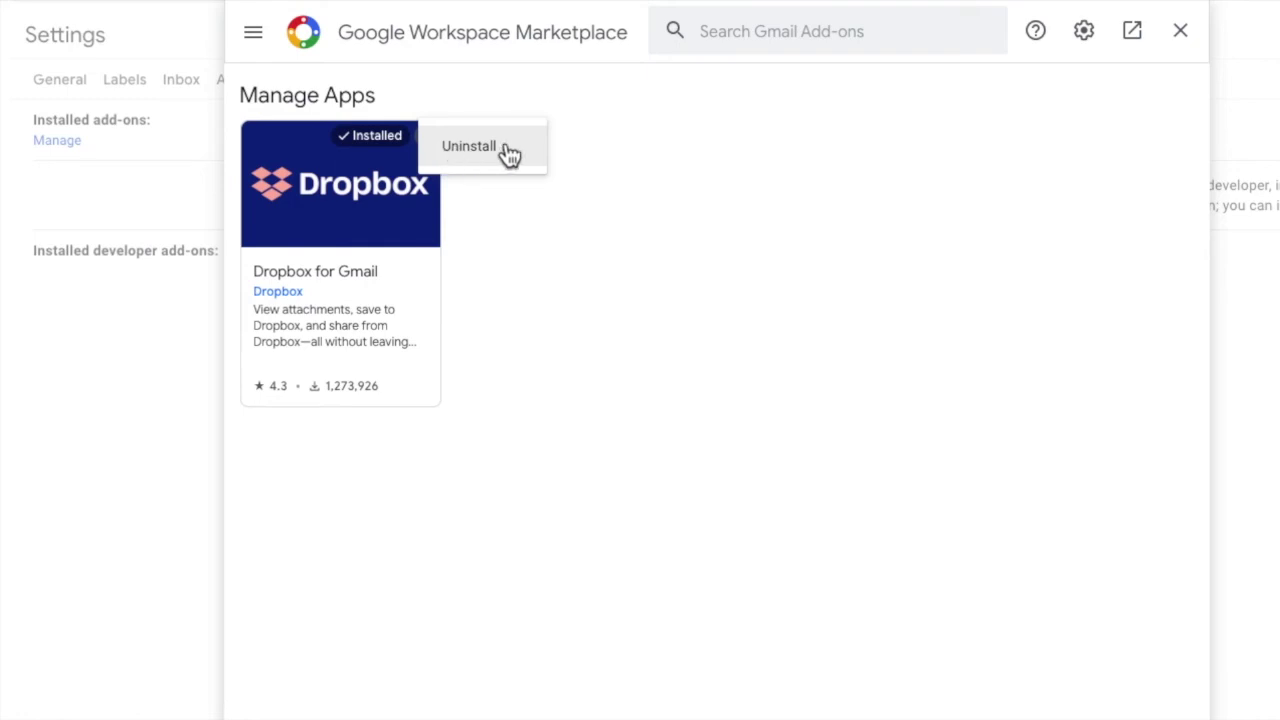
{"action": "left_click", "coordinate": [522, 150]}
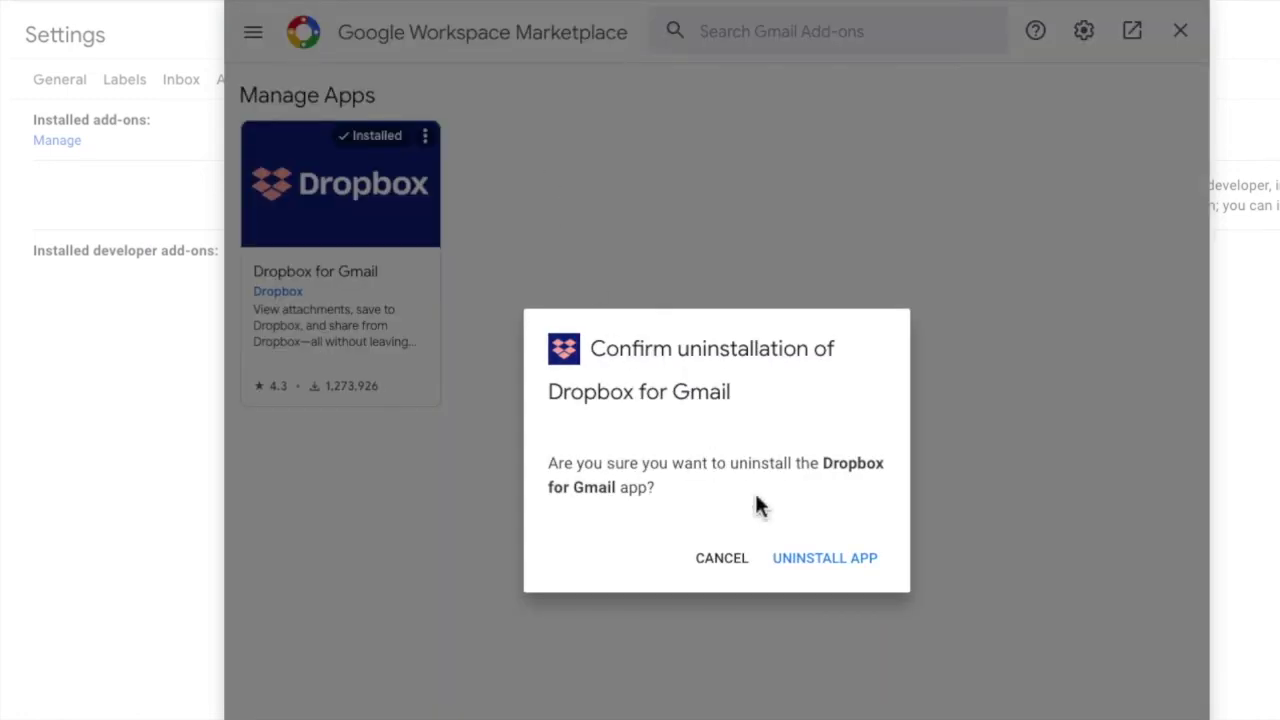
{"action": "left_click", "coordinate": [856, 562]}
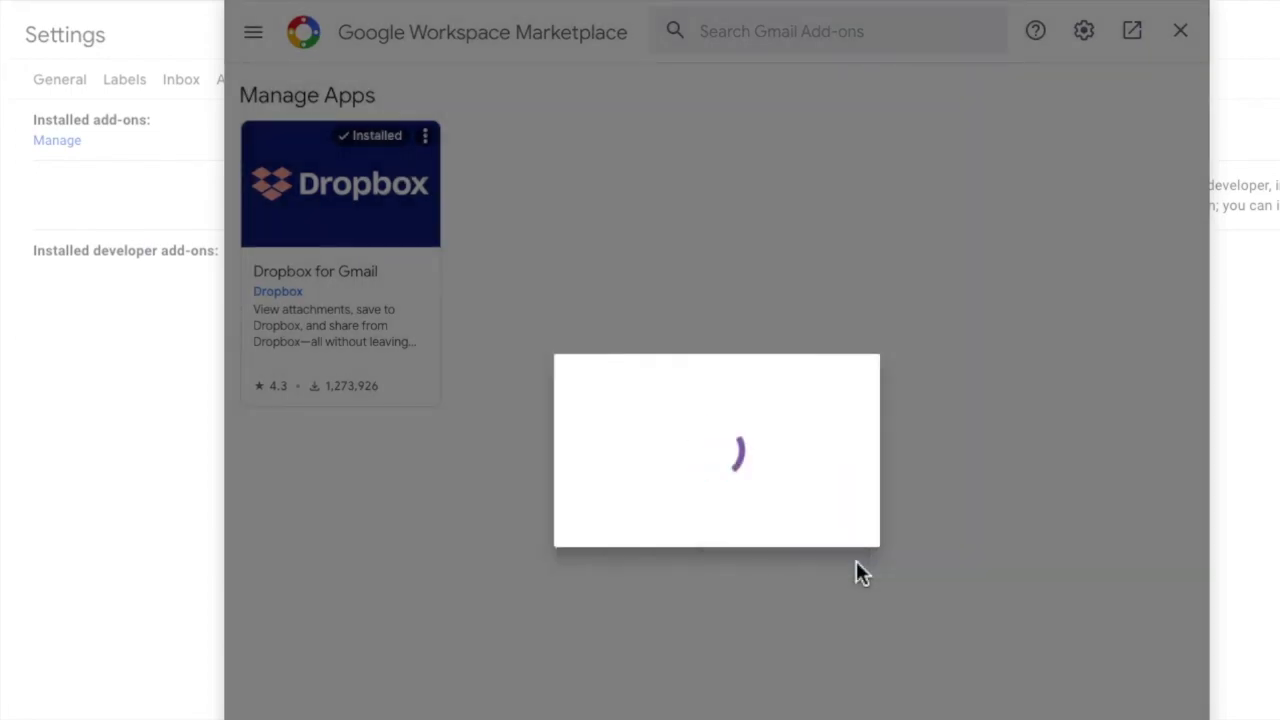